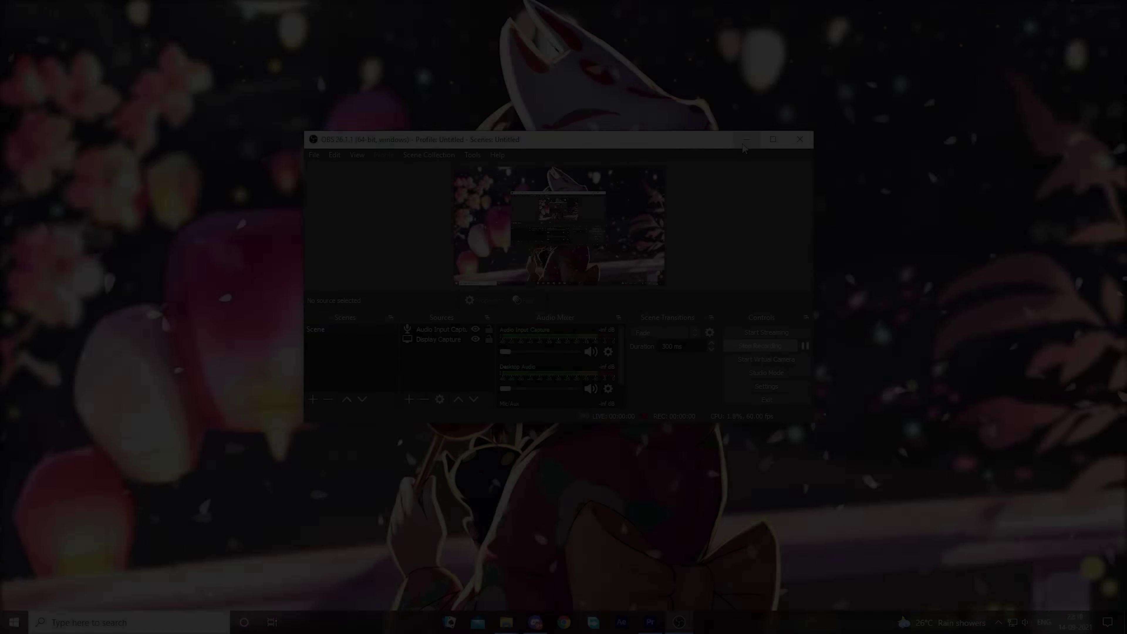
Minimize the screen recorder after the BGMI before/after preview to reveal the desktop
click(746, 142)
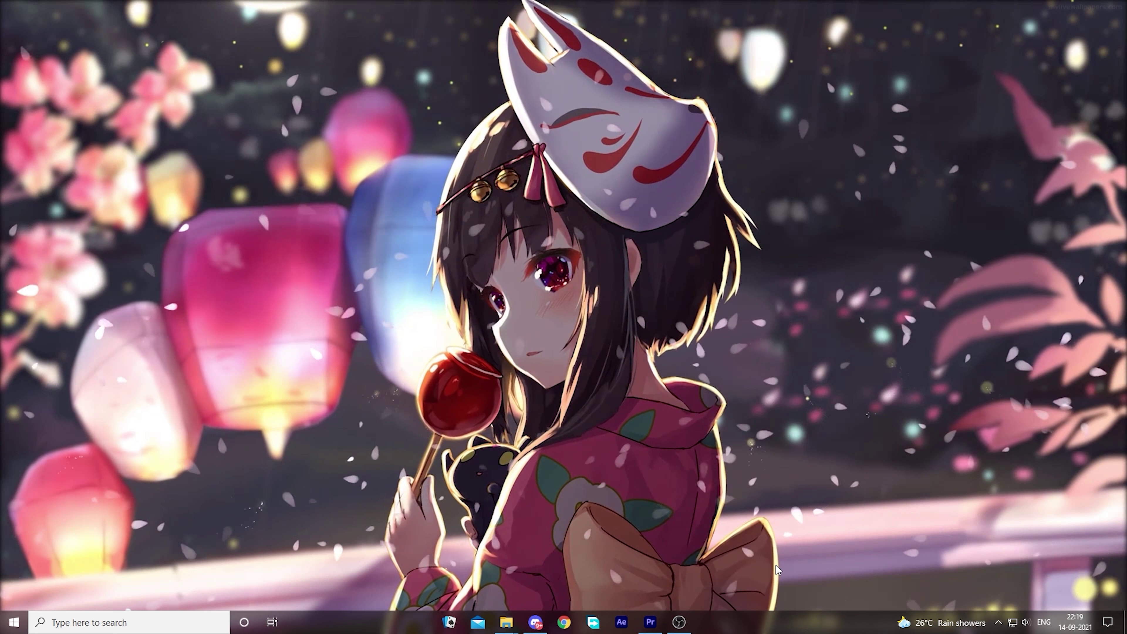
Add a new adjustment layer above the BGMI footage and duplicate it to make three
click(679, 621)
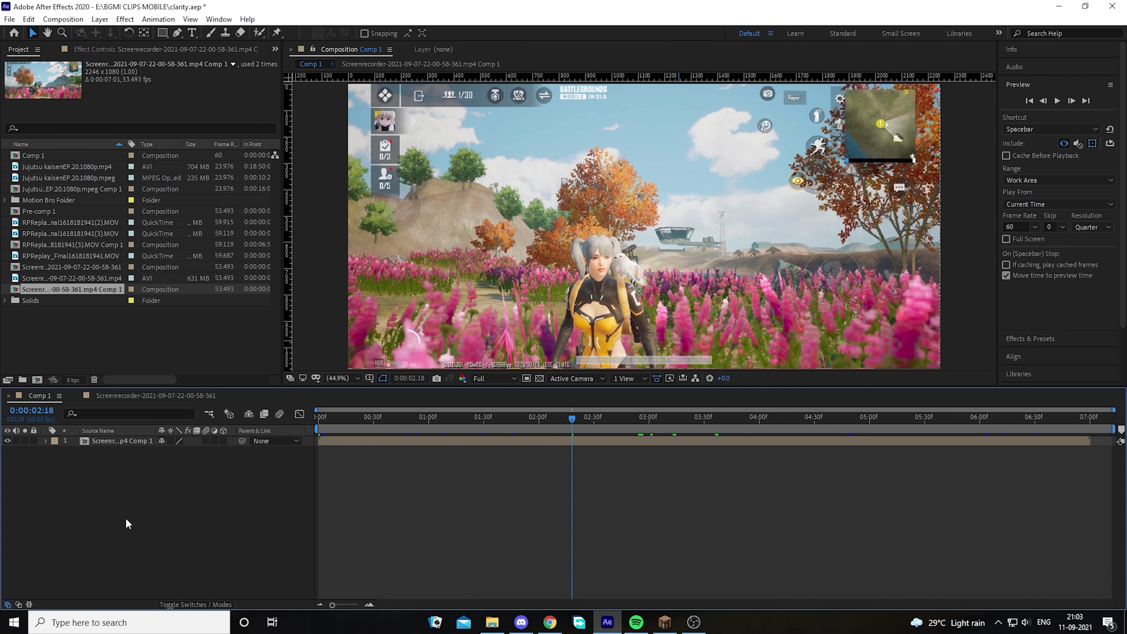
right_click(126, 524)
mouse_move(151, 391)
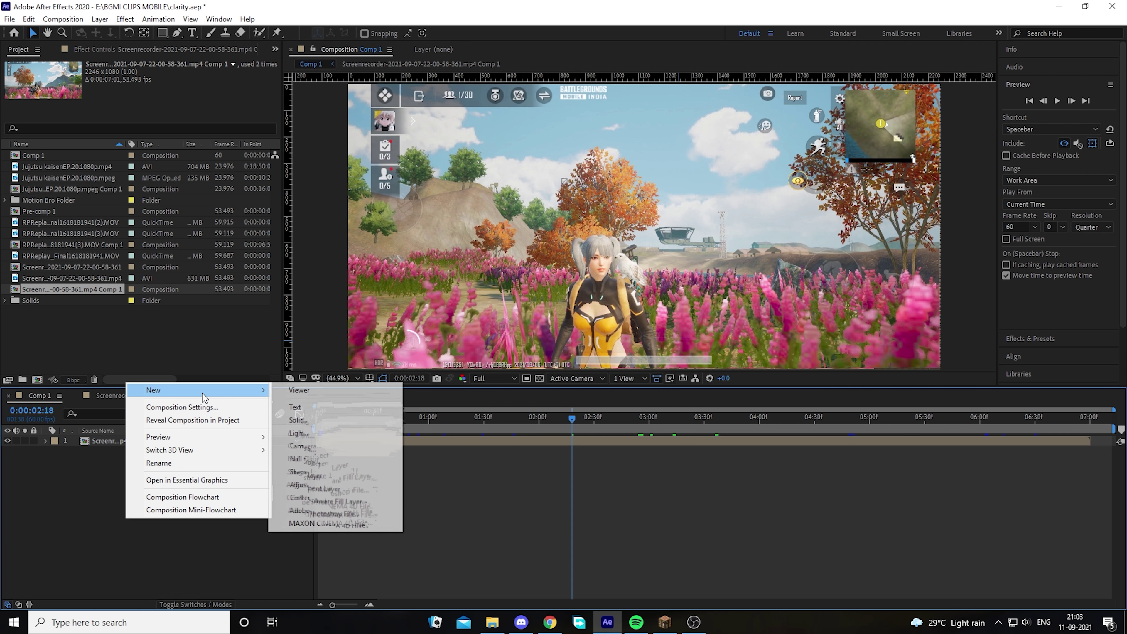
click(335, 484)
key(ctrl+d)
key(ctrl+d)
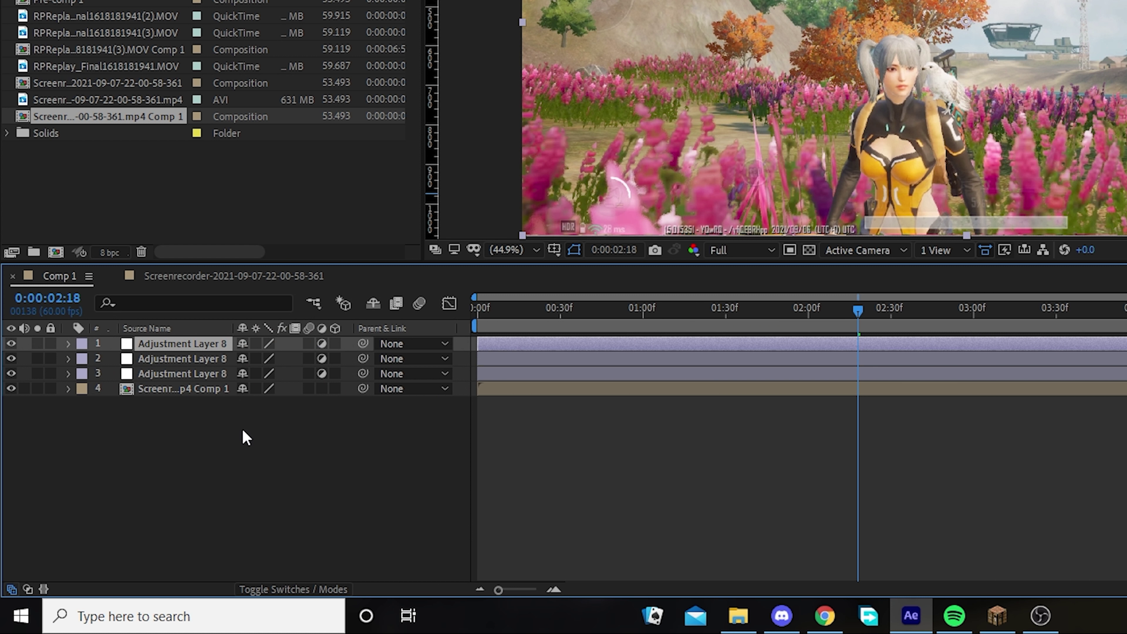
Rename layer 3 to 'CC' and layer 2 to 'hax'
click(215, 377)
key(Return)
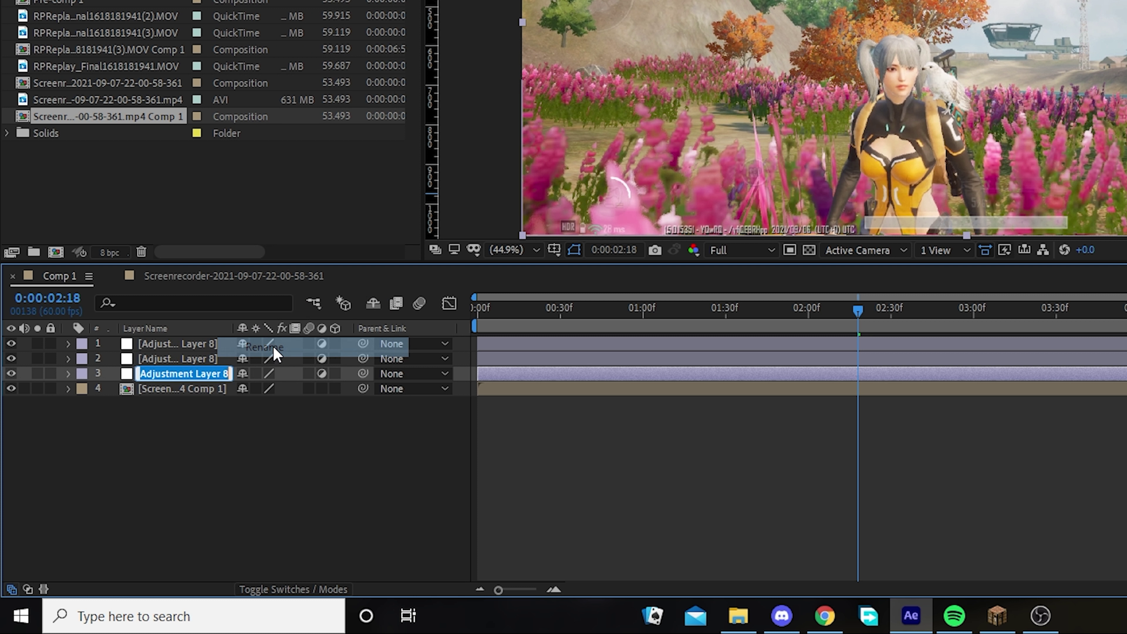
text(CC)
key(Return)
click(201, 359)
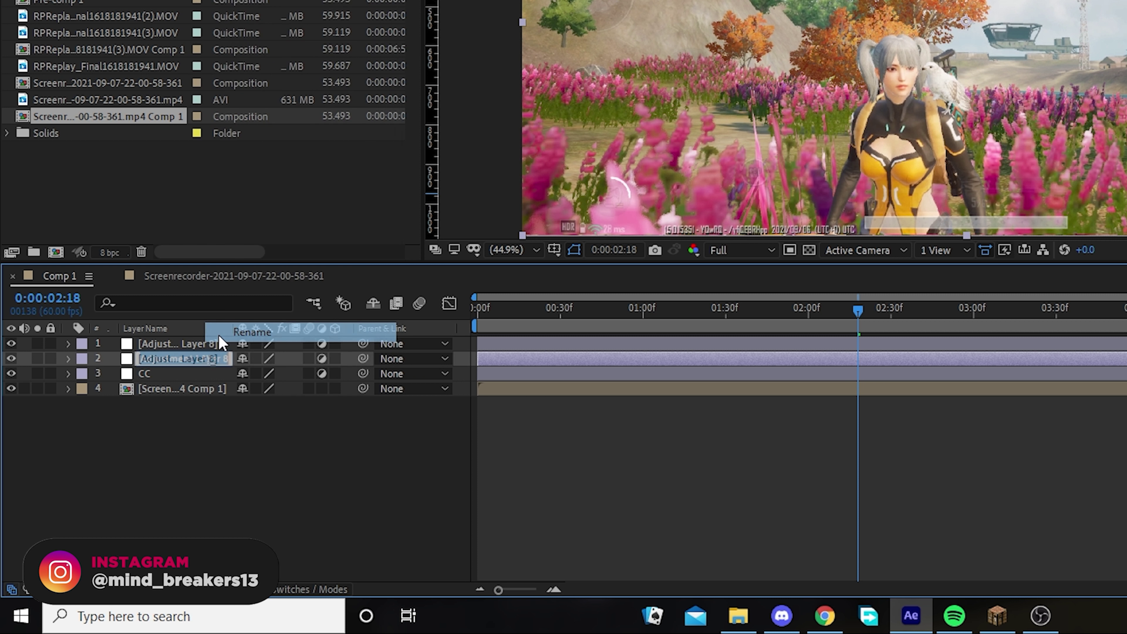
key(Return)
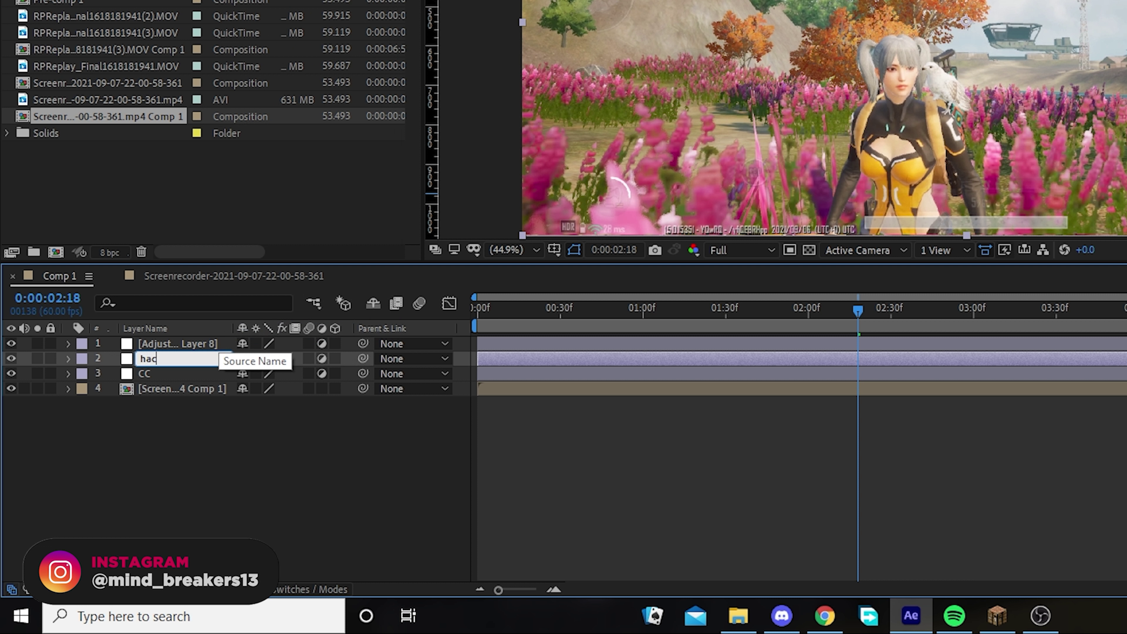
text(x)
key(Return)
Rename layer 1 to 'Hax 2' and deselect the layers
right_click(227, 343)
click(243, 316)
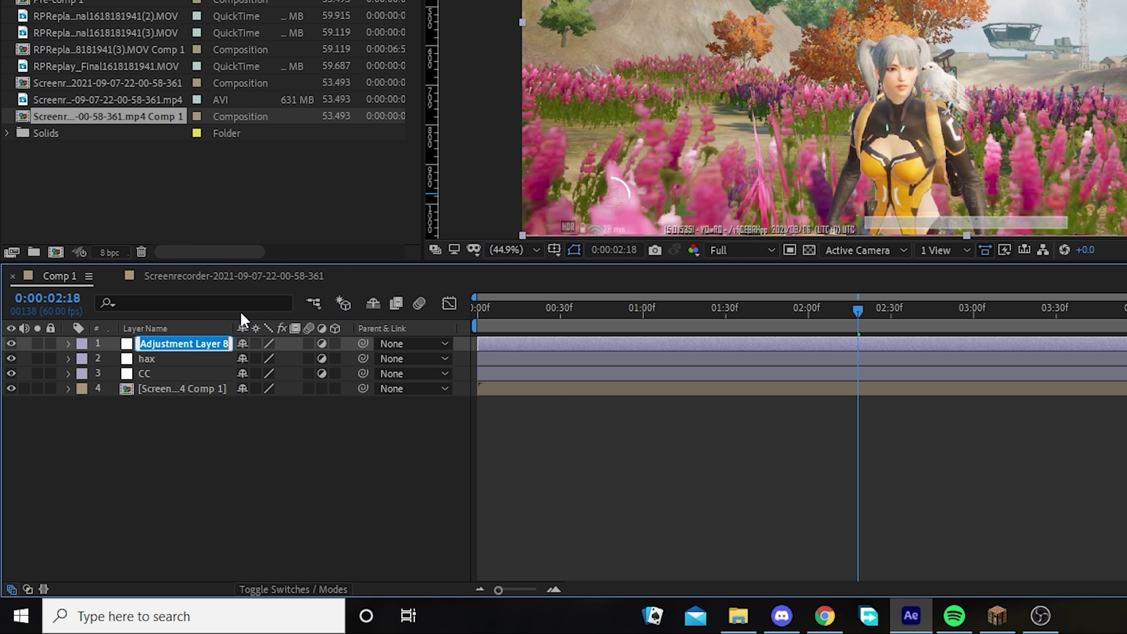
text(Hax 2)
click(208, 435)
click(225, 376)
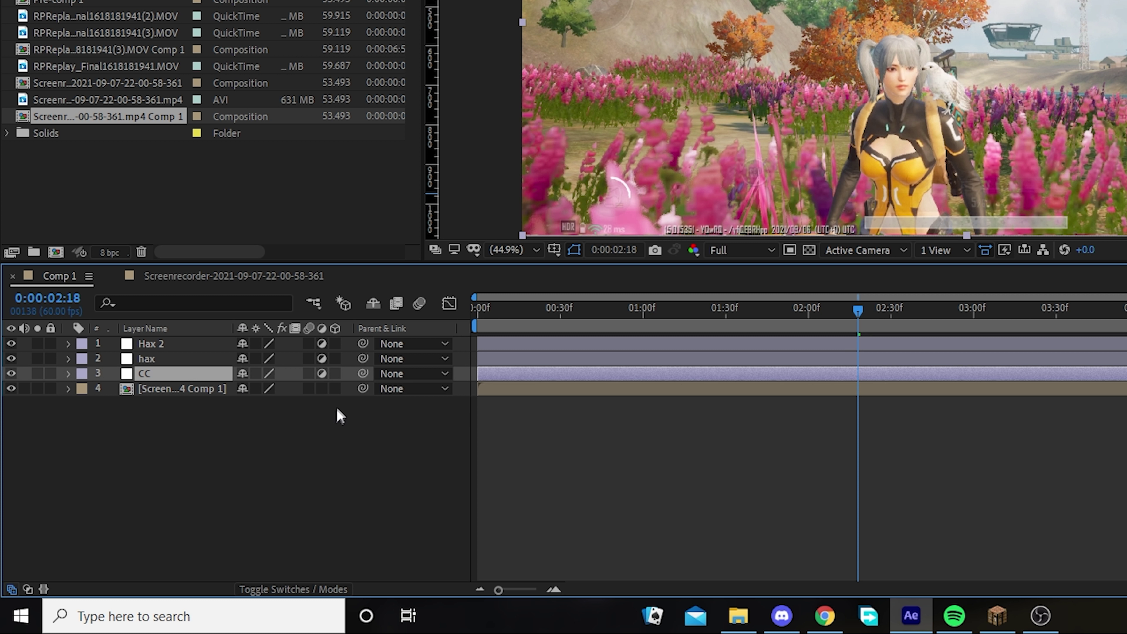
click(545, 391)
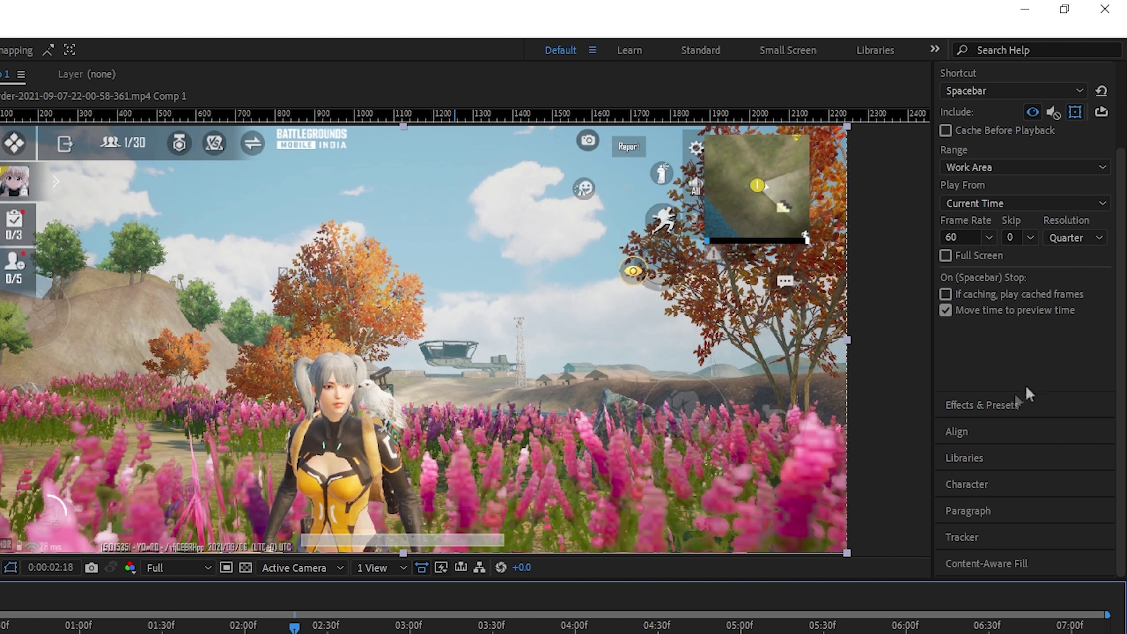
click(1026, 397)
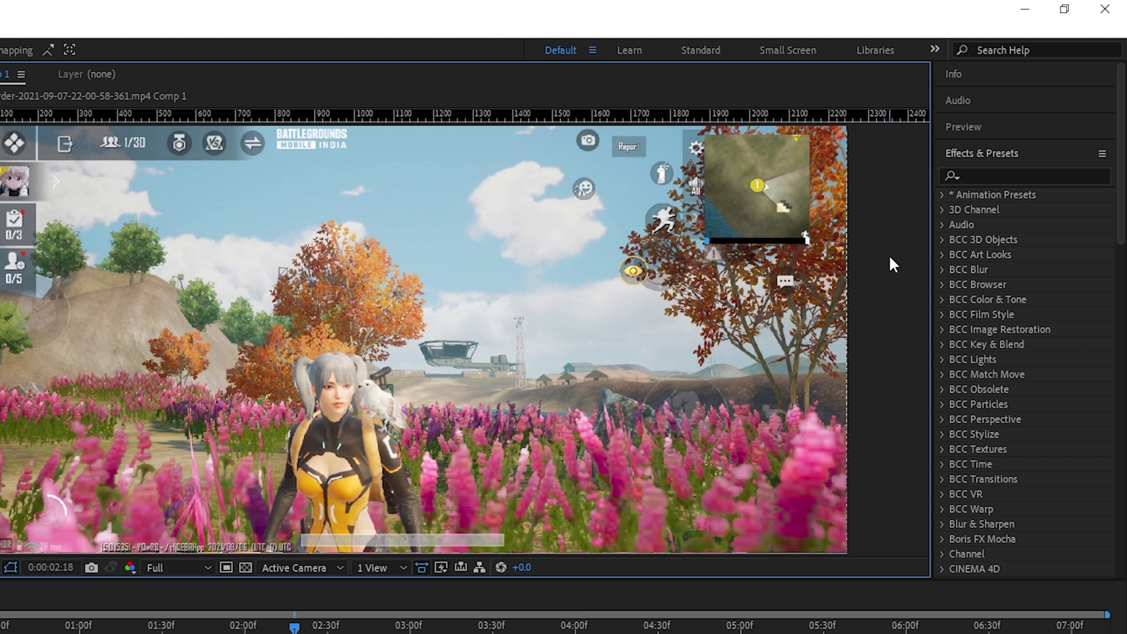
Search 'look' in Effects & Presets and drag Magic Bullet Looks onto the CC layer
click(999, 175)
text(look)
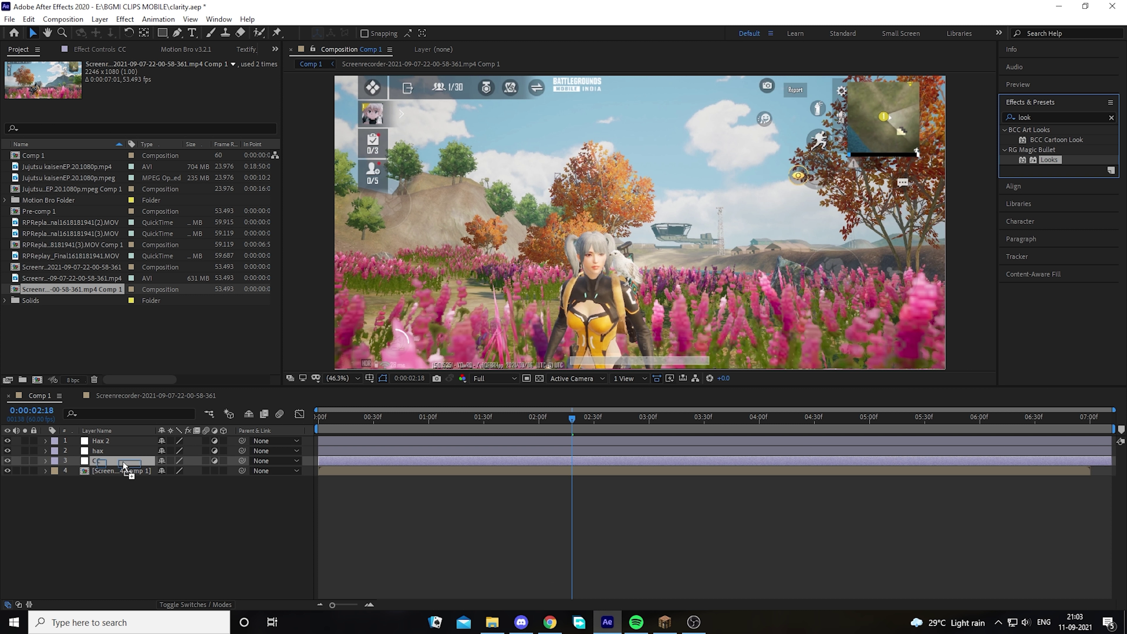
drag(1005, 240, 125, 462)
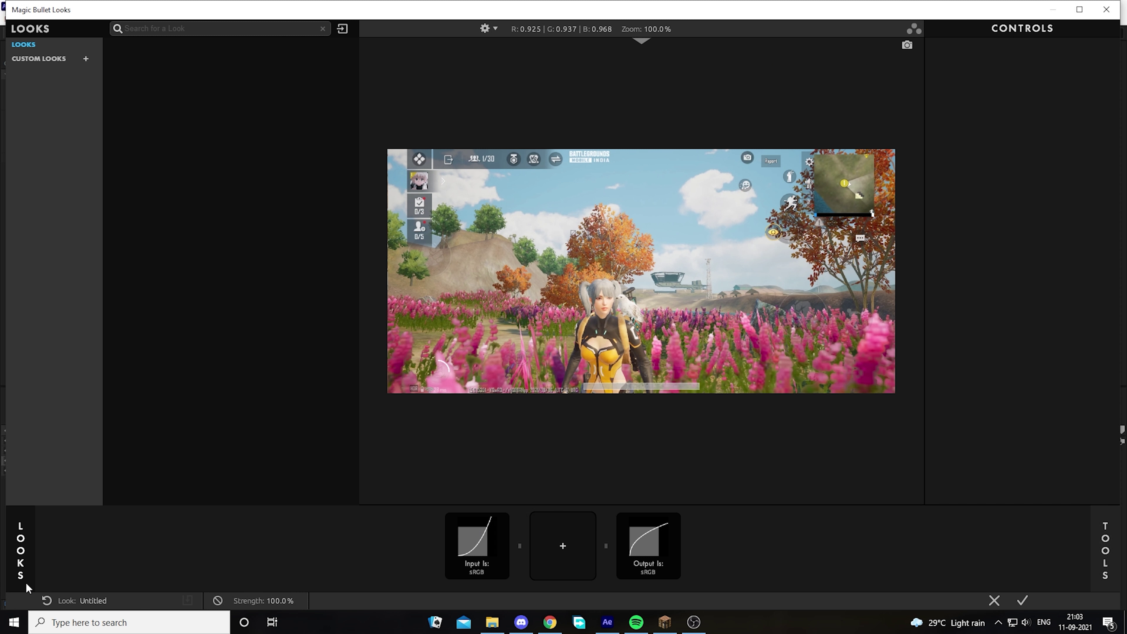
Add the Pop tool at 45% in Magic Bullet Looks and apply the look
click(26, 587)
click(1103, 536)
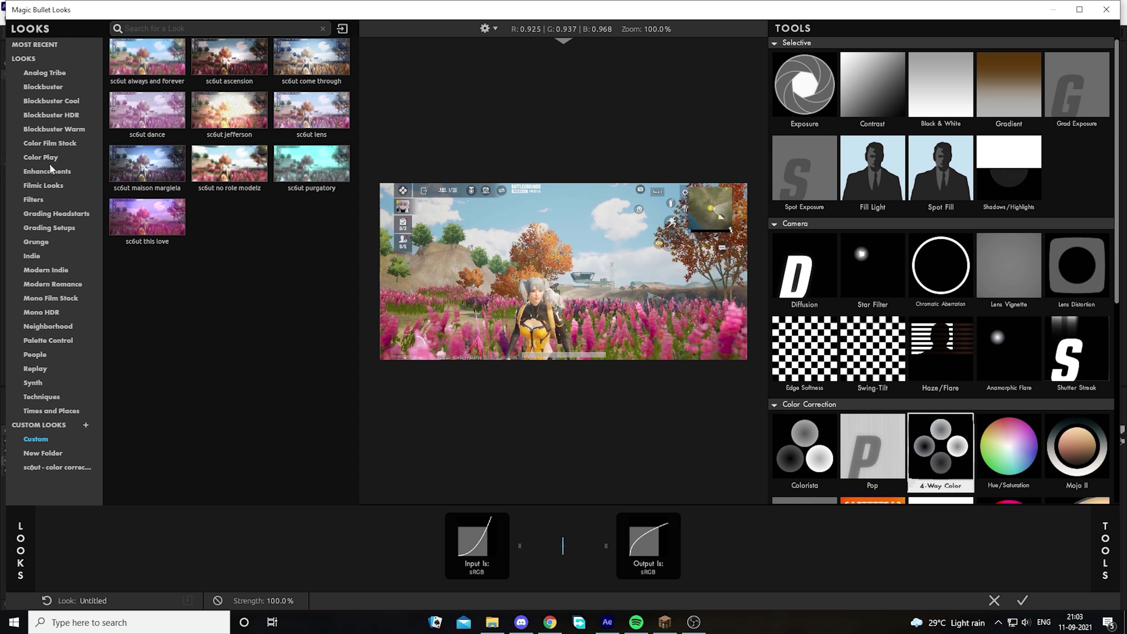
click(21, 577)
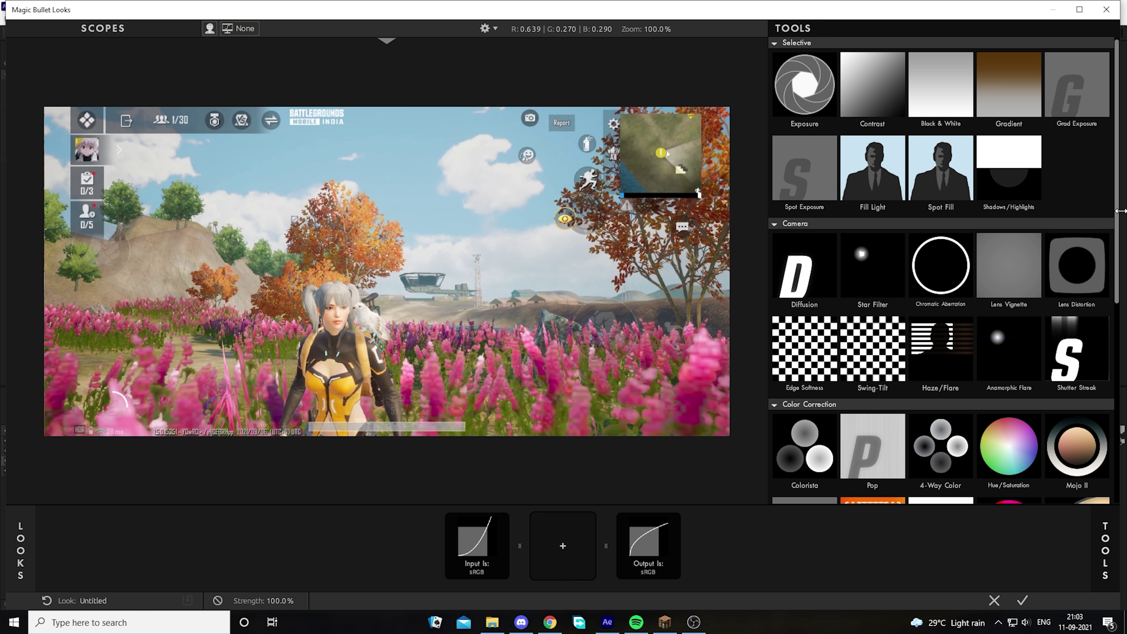
drag(1121, 212, 1121, 413)
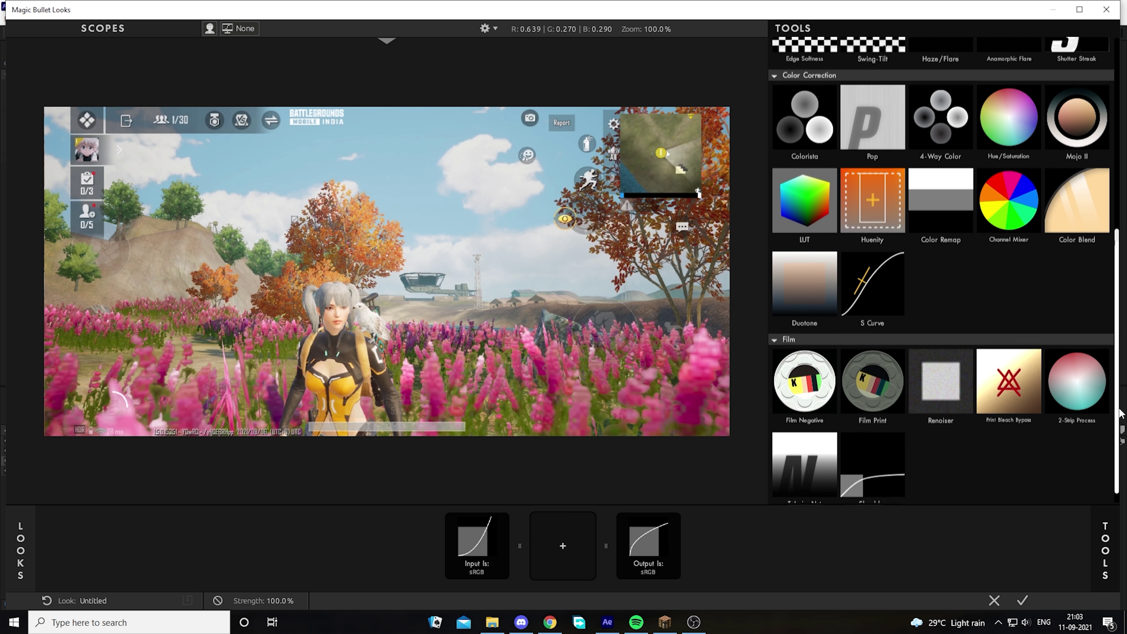
click(873, 117)
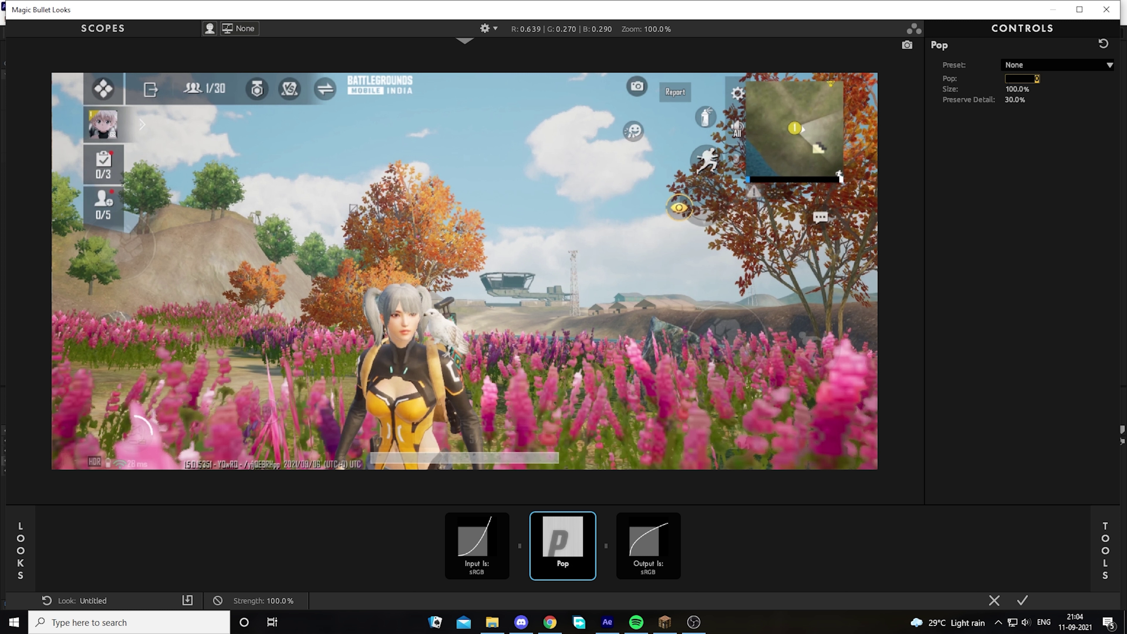
text(50)
key(Return)
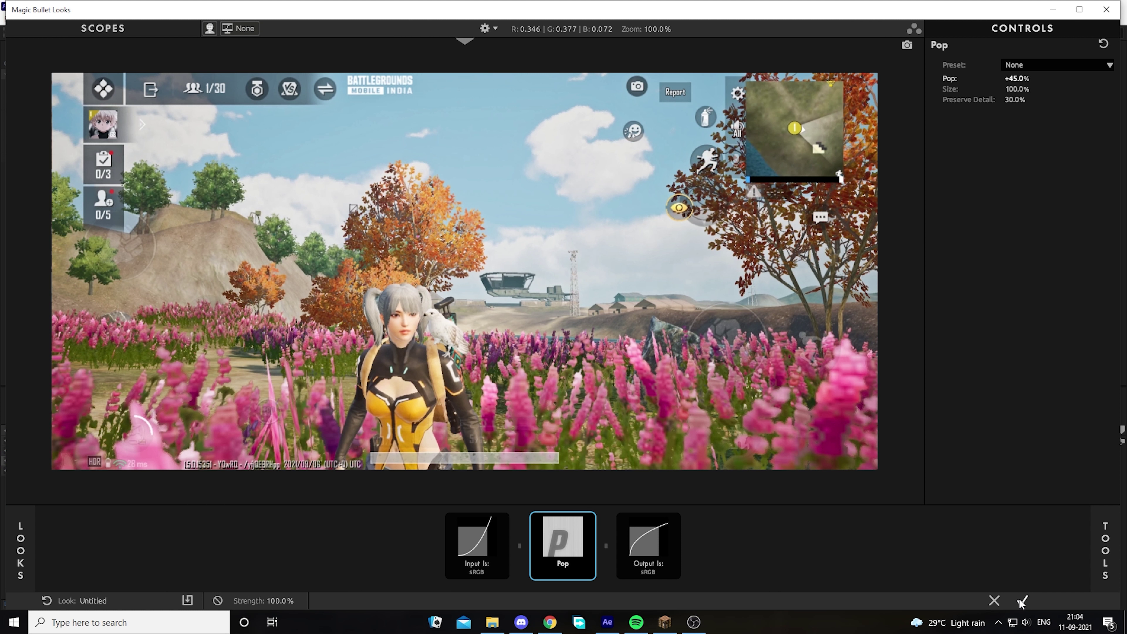
click(1019, 599)
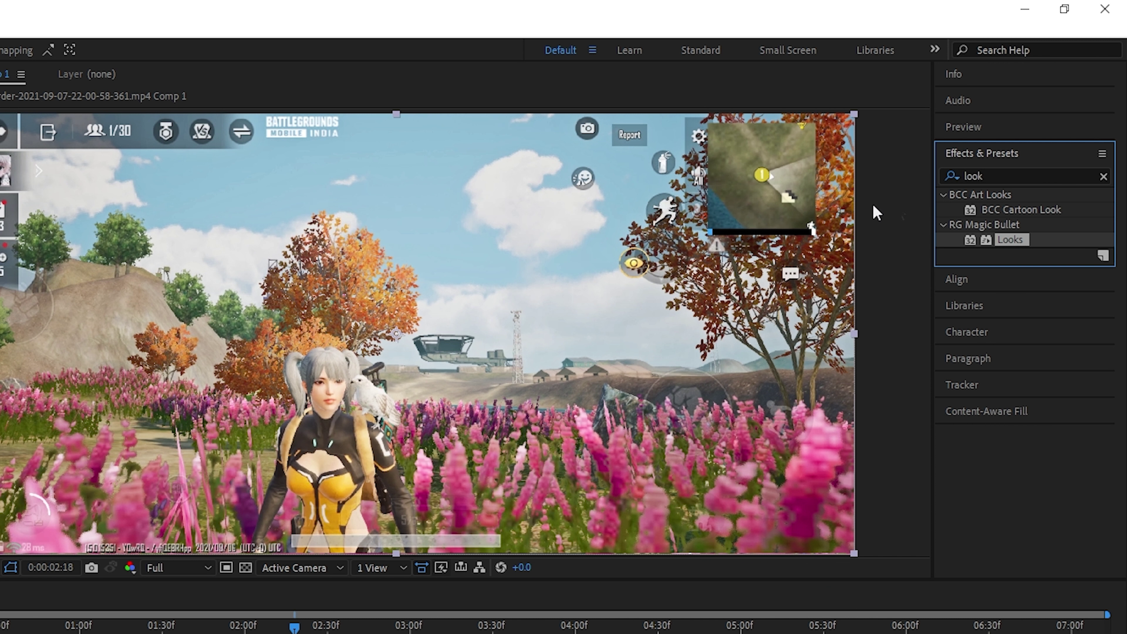
Apply Denoiser III to hax: Reduce Noise 80, Smooth Colors 25, Preserve Detail 80, Amount 30, Radius 3
click(1050, 173)
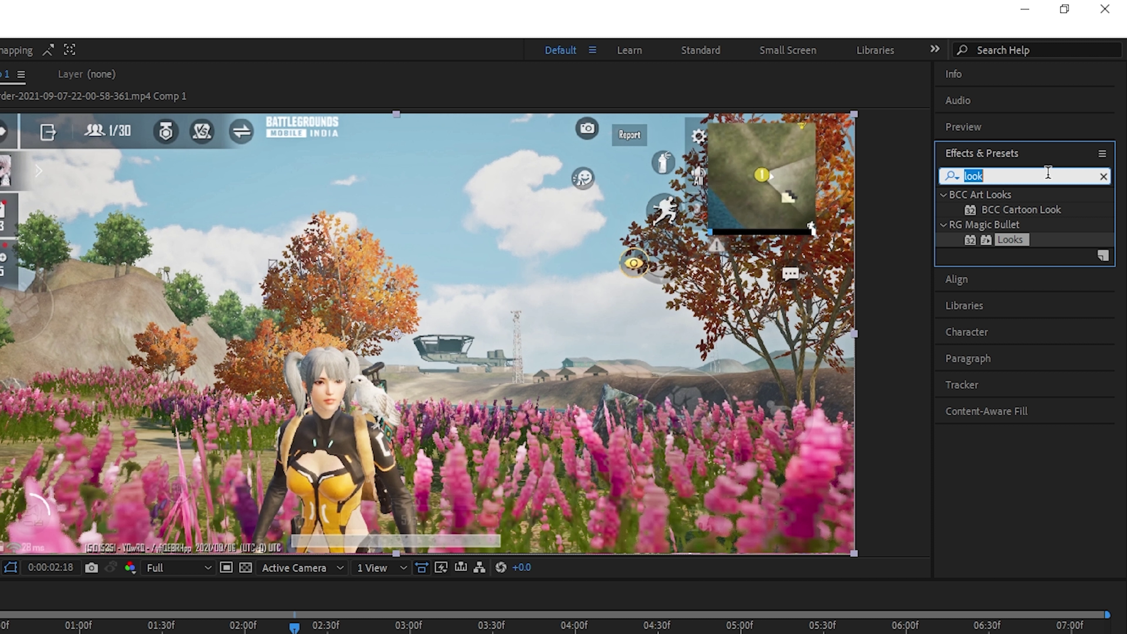
text(shar)
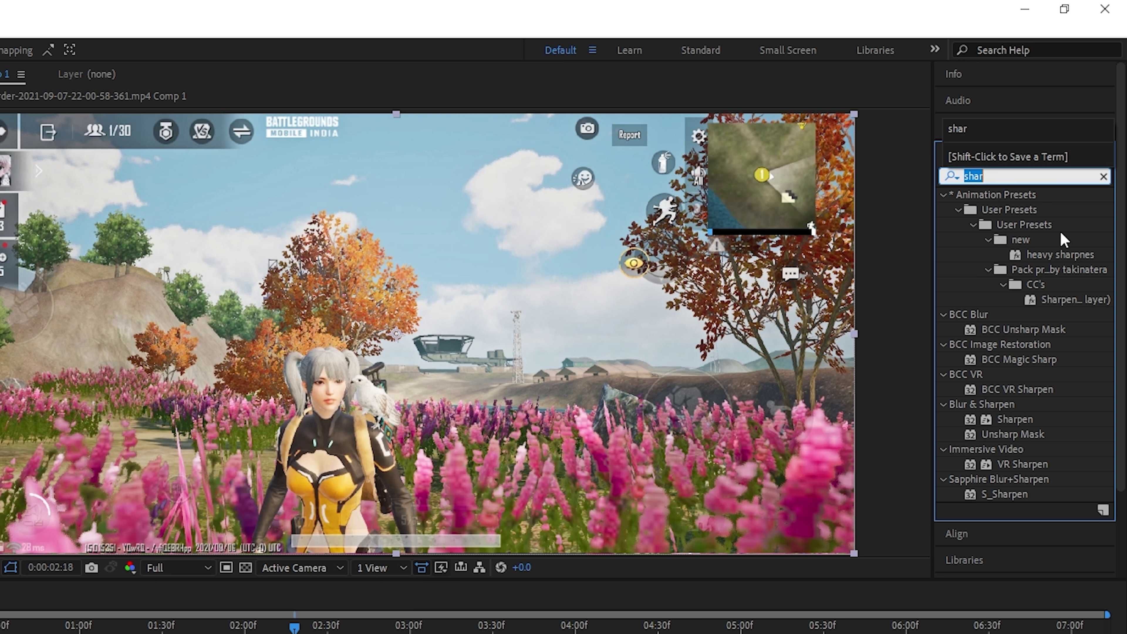
text(denoi)
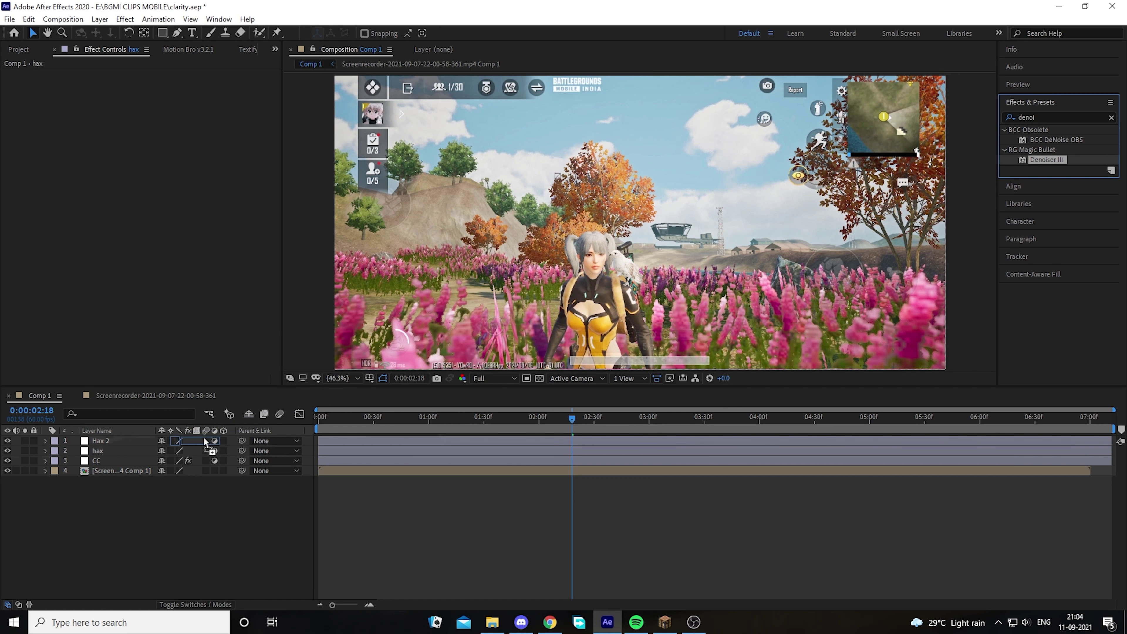
drag(1028, 240, 164, 447)
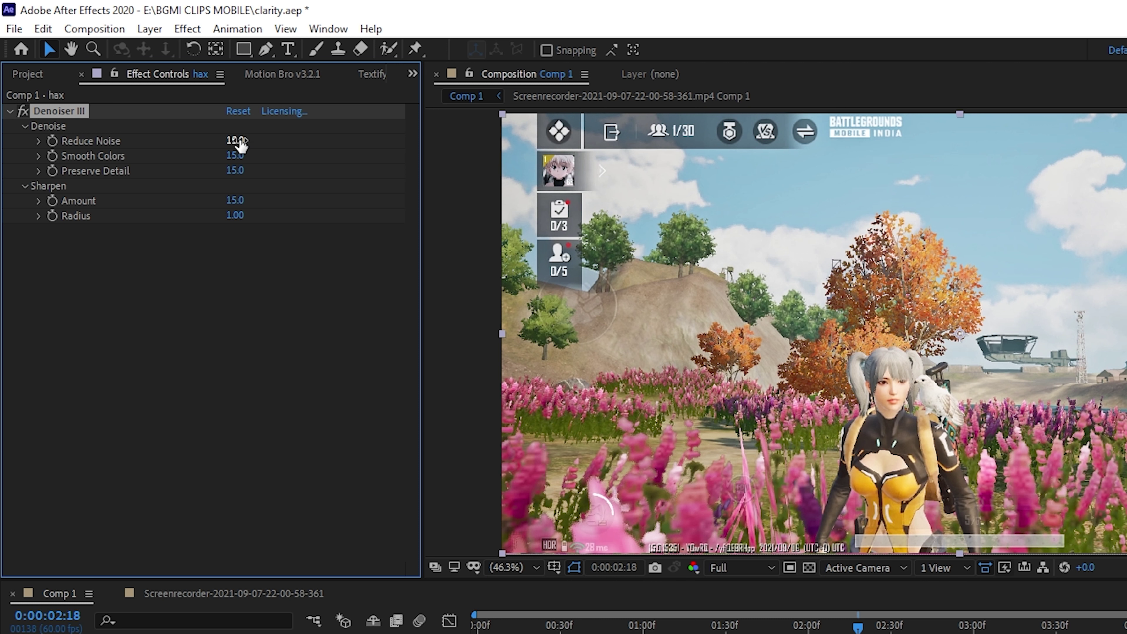
click(236, 141)
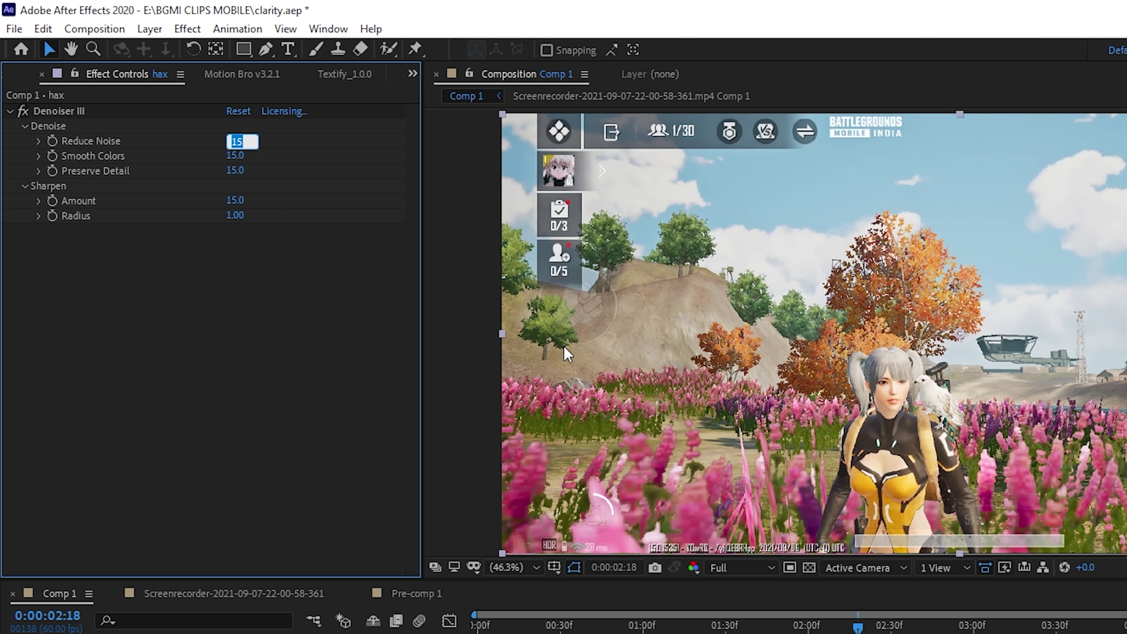
text(0)
click(236, 155)
text(5)
key(Tab)
text(30)
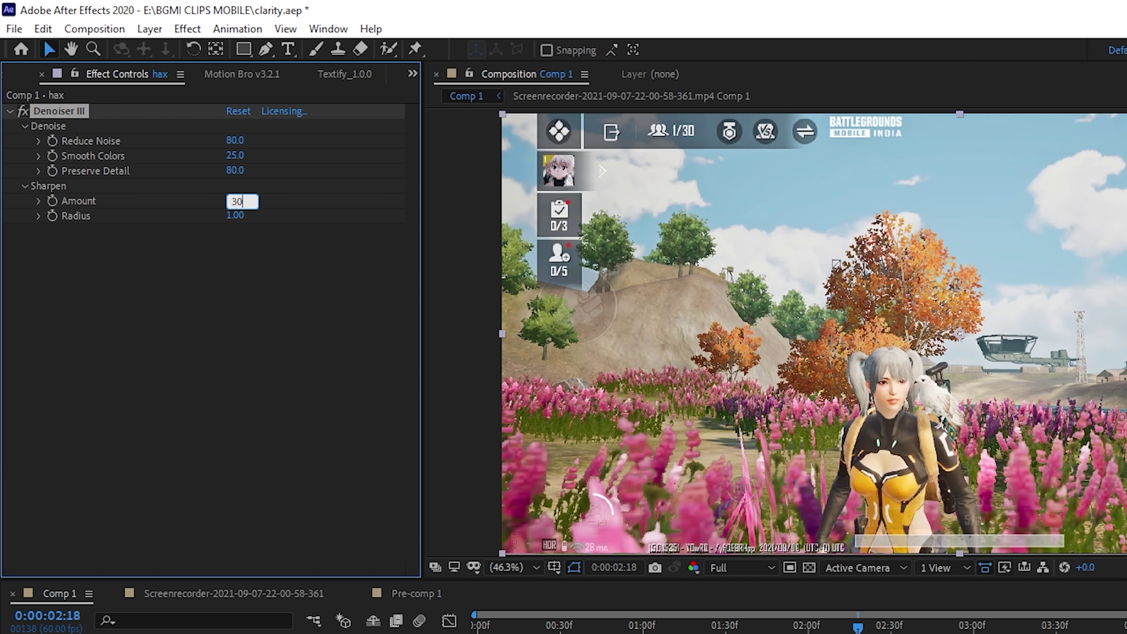
click(199, 350)
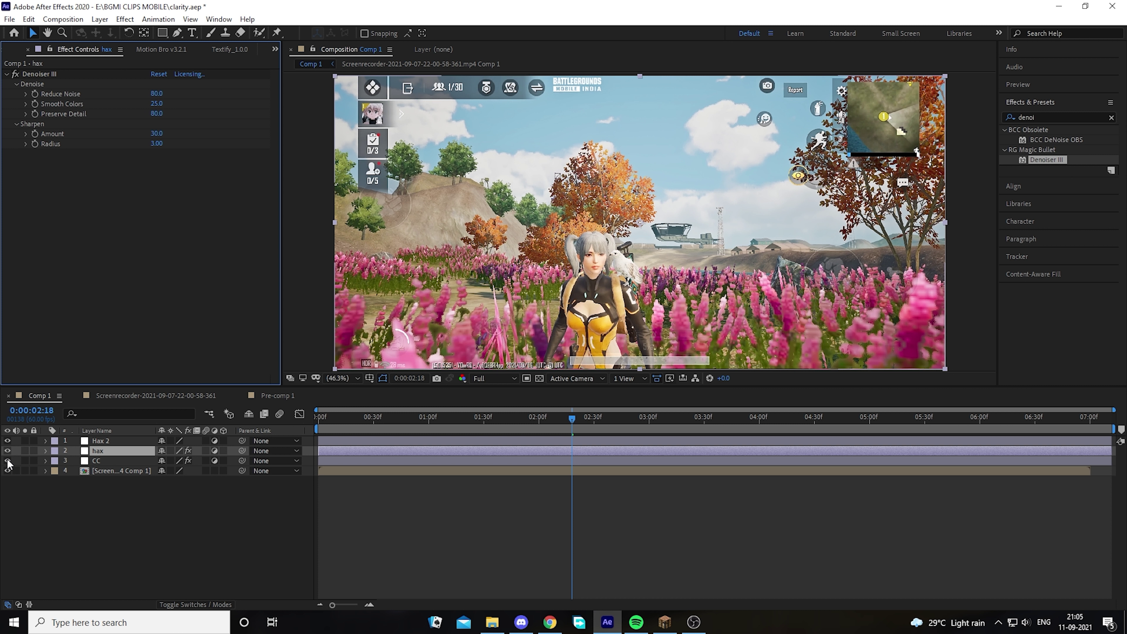
Toggle the hax and CC layer visibility to compare the result
click(7, 452)
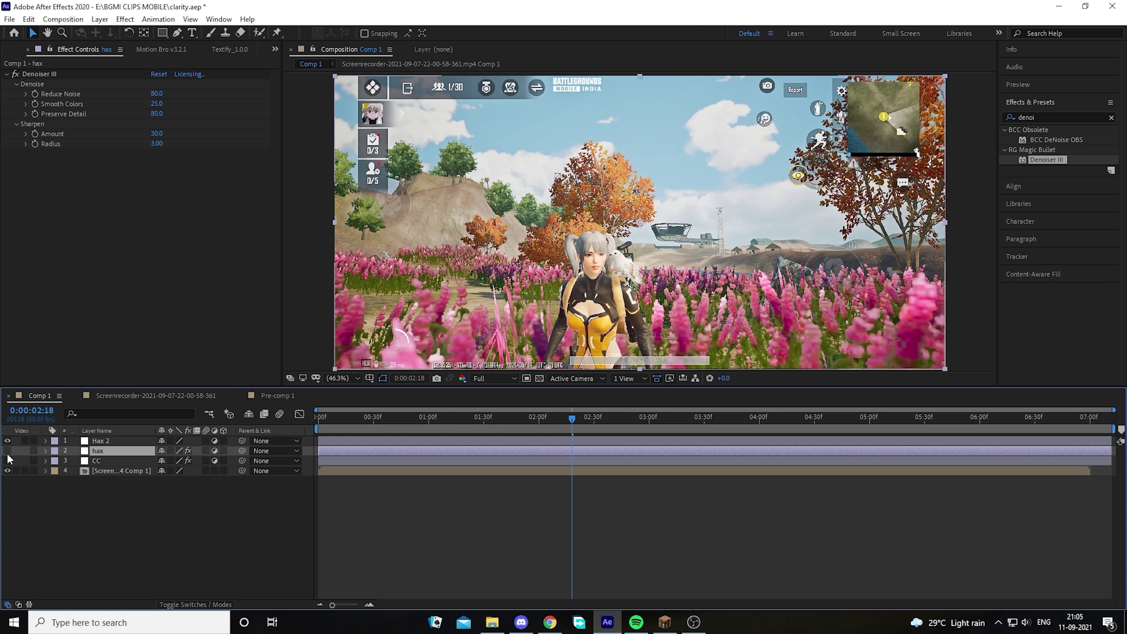
click(7, 461)
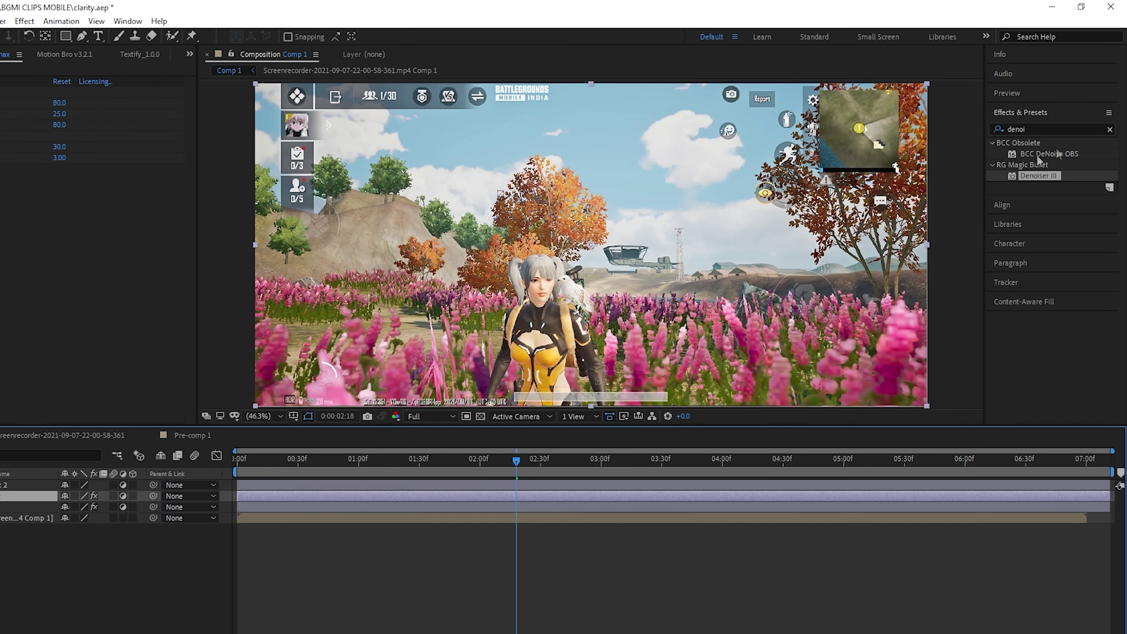
click(1073, 116)
Apply Unsharp Mask to Hax 2 with Amount 10 and Radius 30
key(ctrl+a)
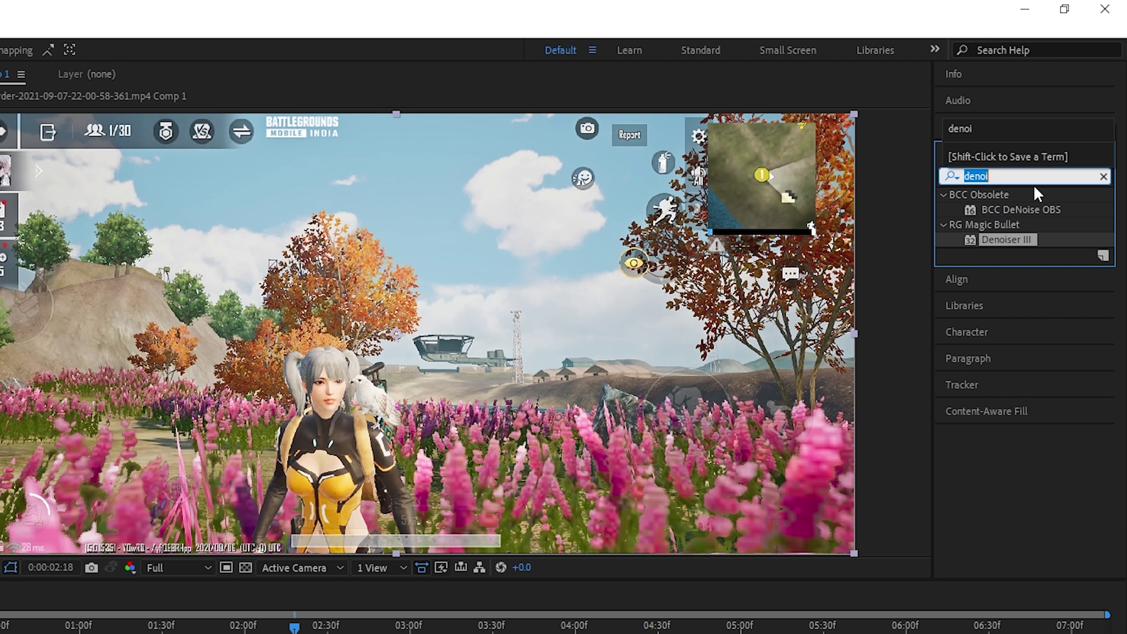
key(BackSpace)
text(unsh)
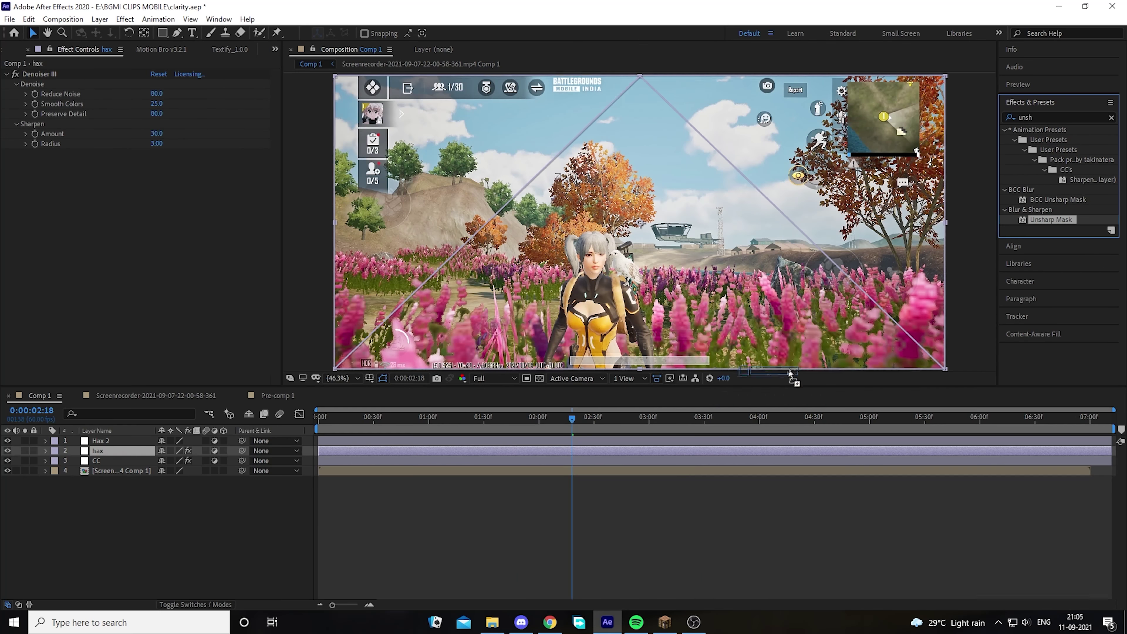
drag(1045, 326, 697, 443)
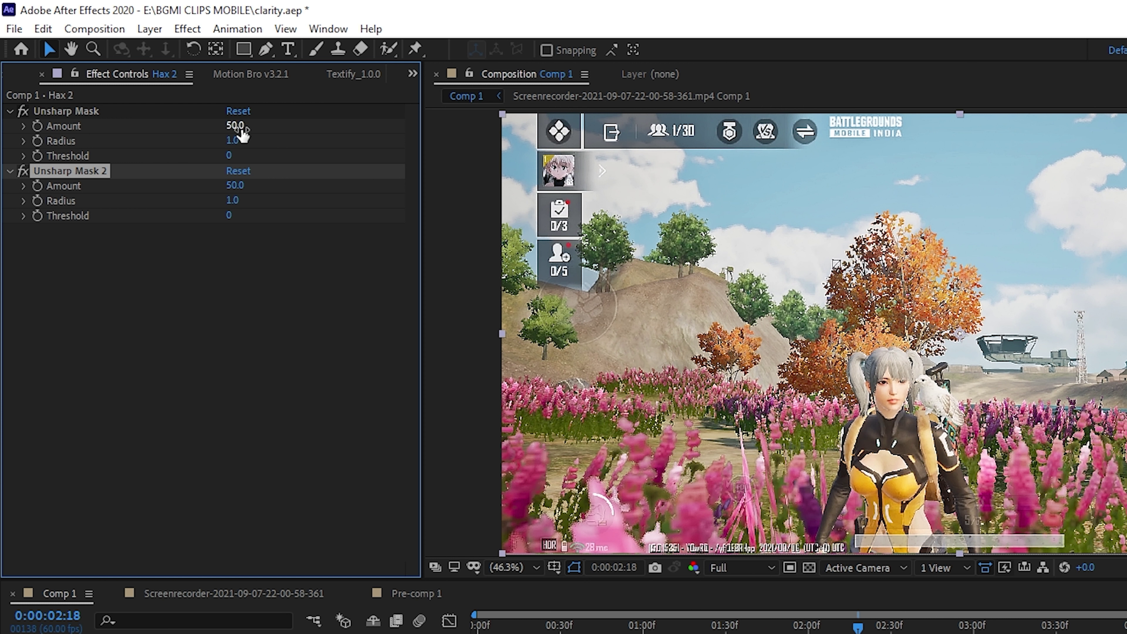
click(238, 127)
text(10)
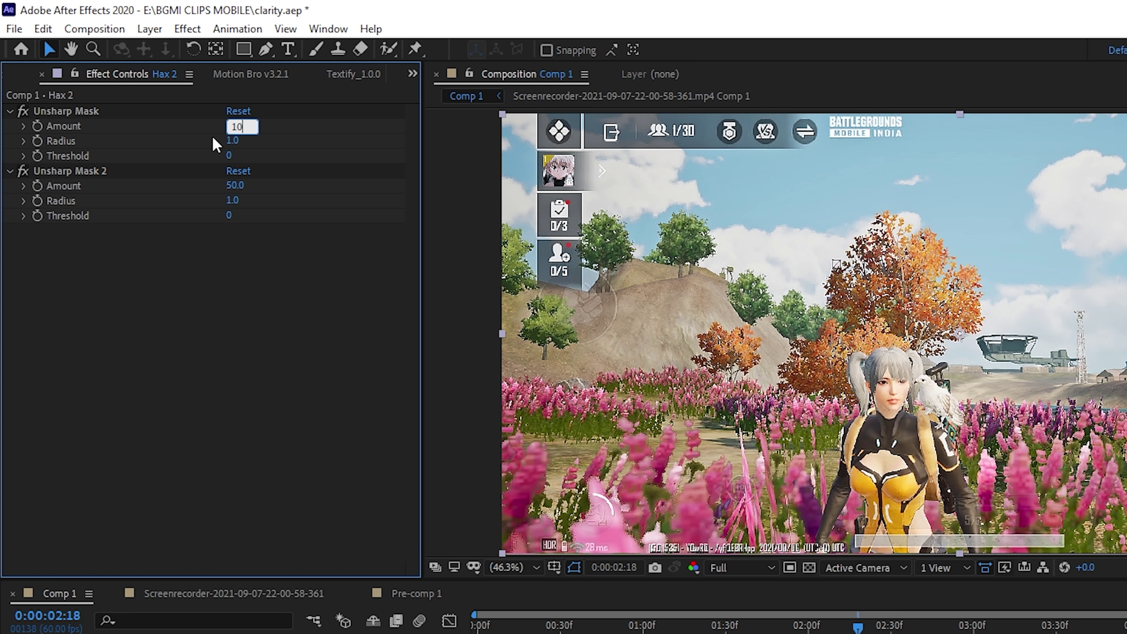
click(238, 140)
text(30)
key(Return)
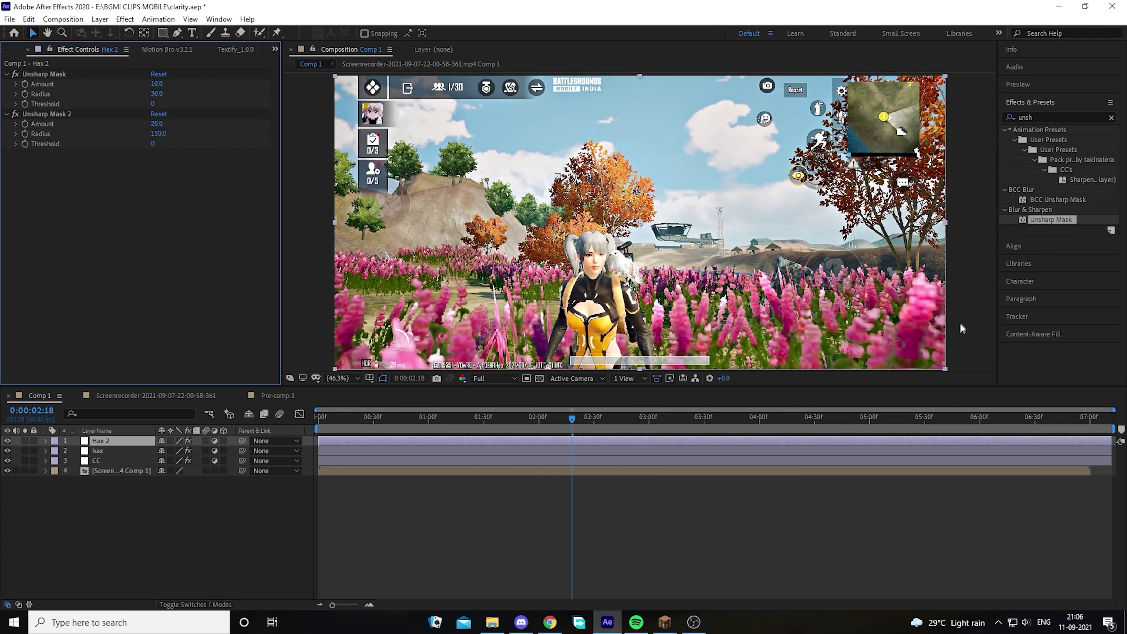
Set the second Unsharp Mask to Amount 20 and Radius 150, then compare visibility
drag(169, 133, 162, 135)
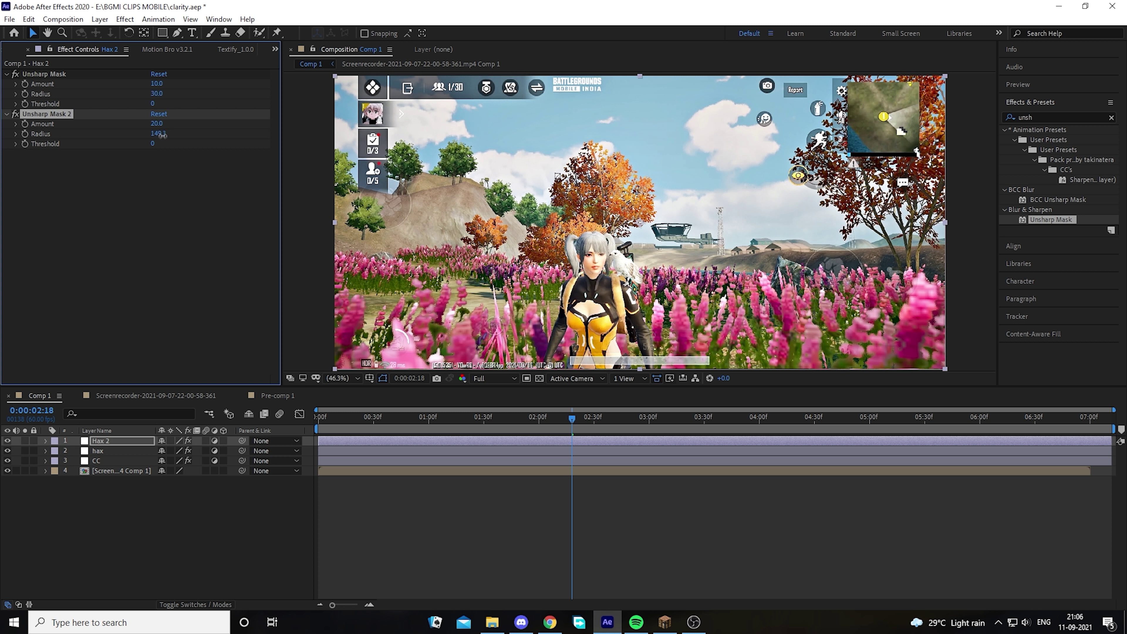
key(Tab)
text(100)
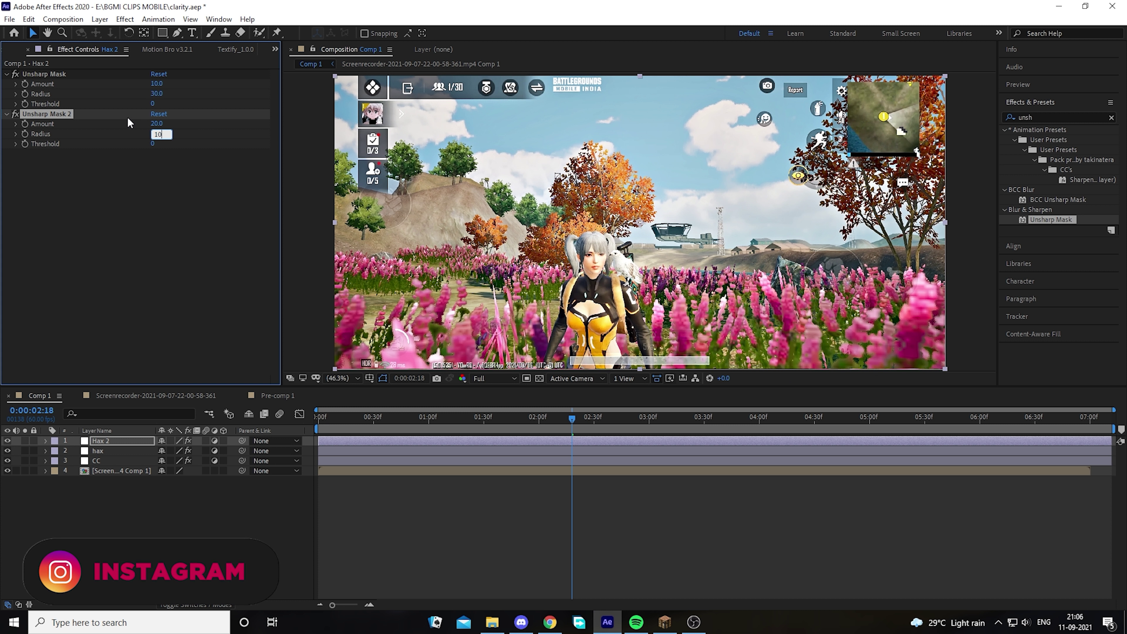
click(159, 206)
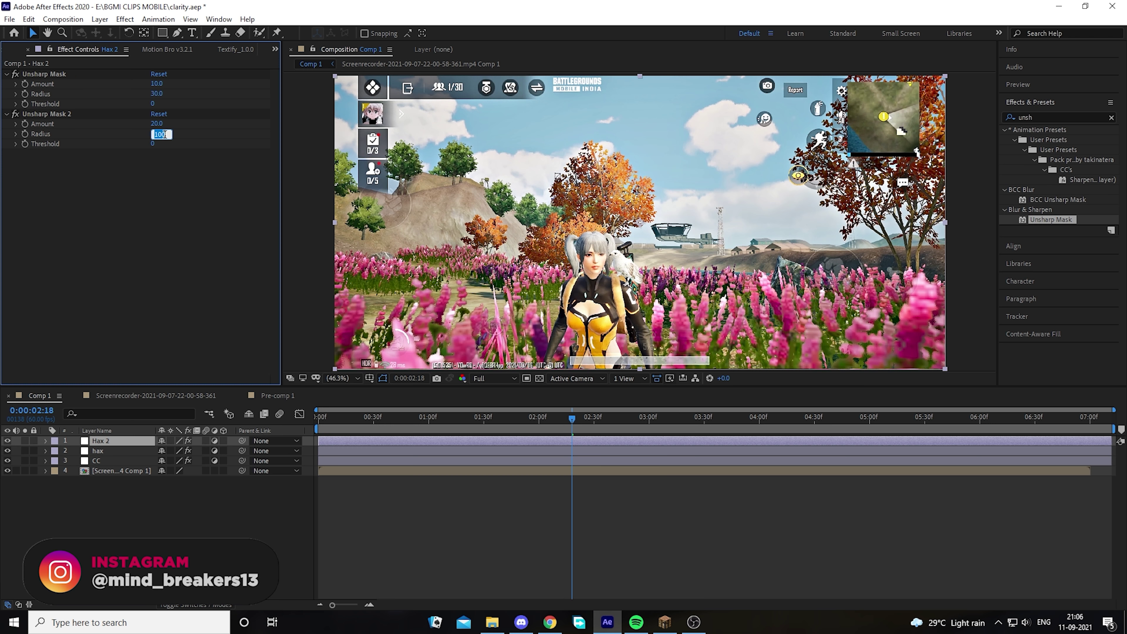
text(150)
click(174, 311)
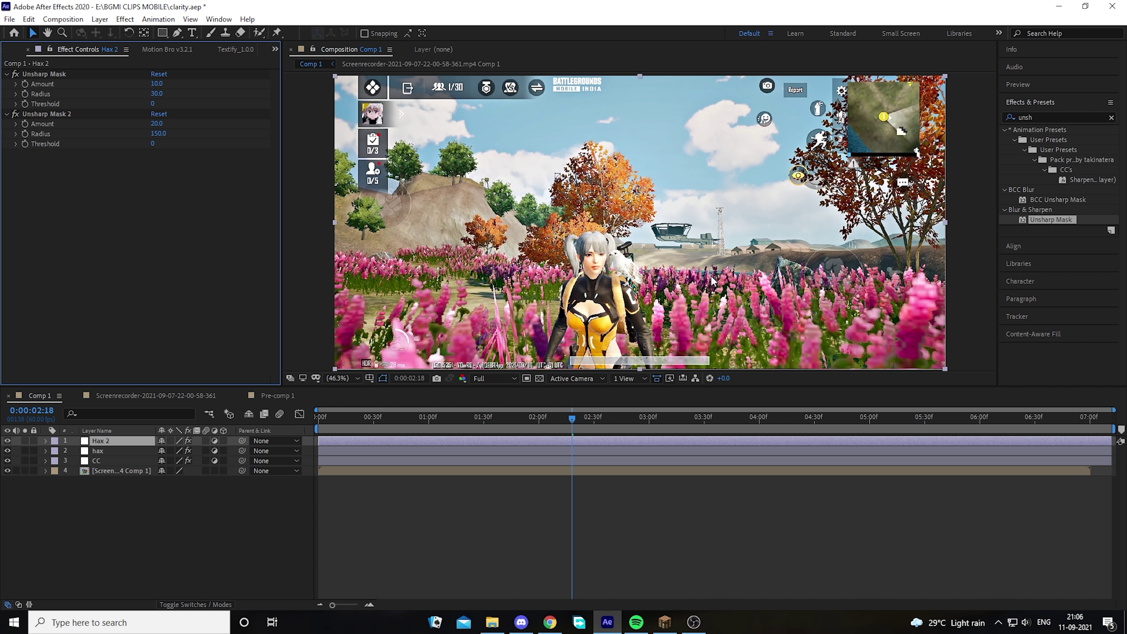
click(7, 471)
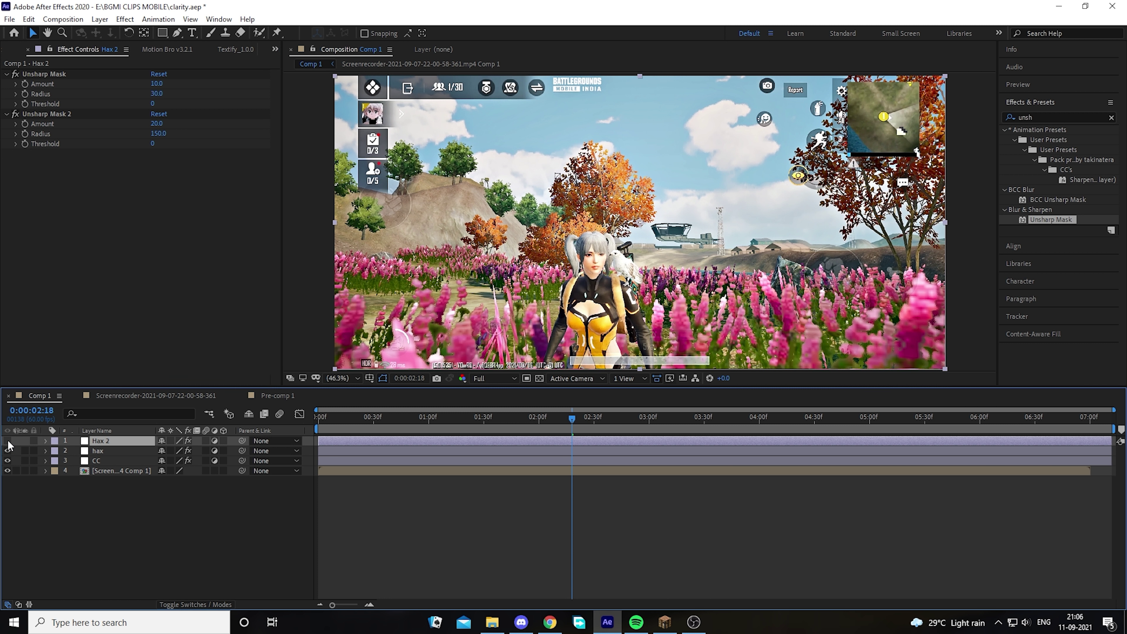
Select the CC layer and apply Hue/Saturation found by searching 'satura'
click(164, 489)
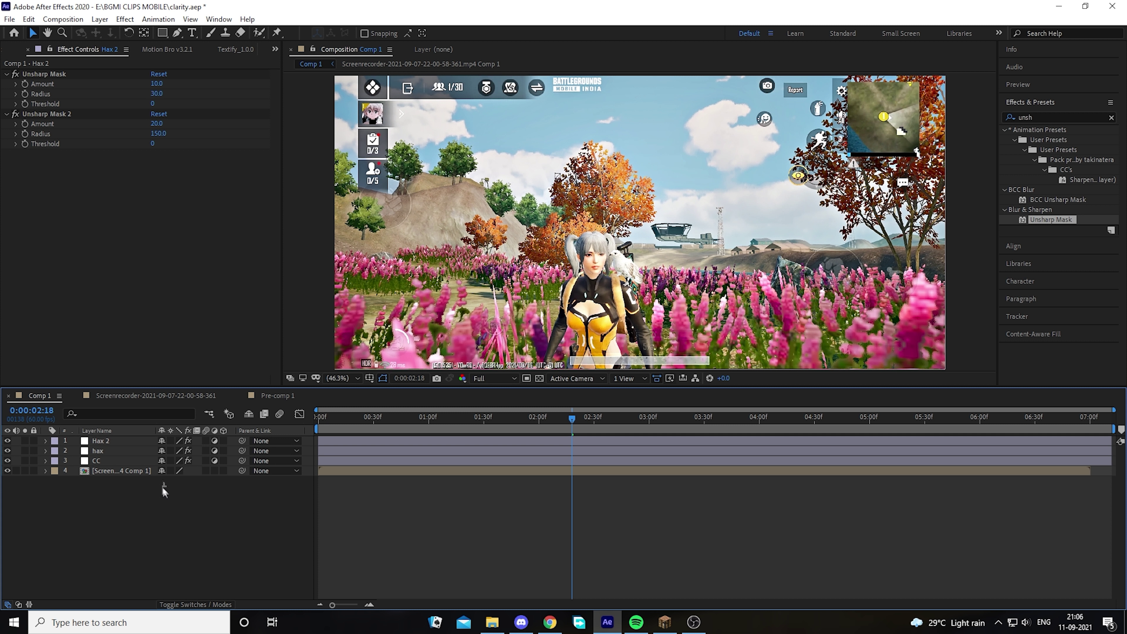
click(125, 462)
key(ctrl+space)
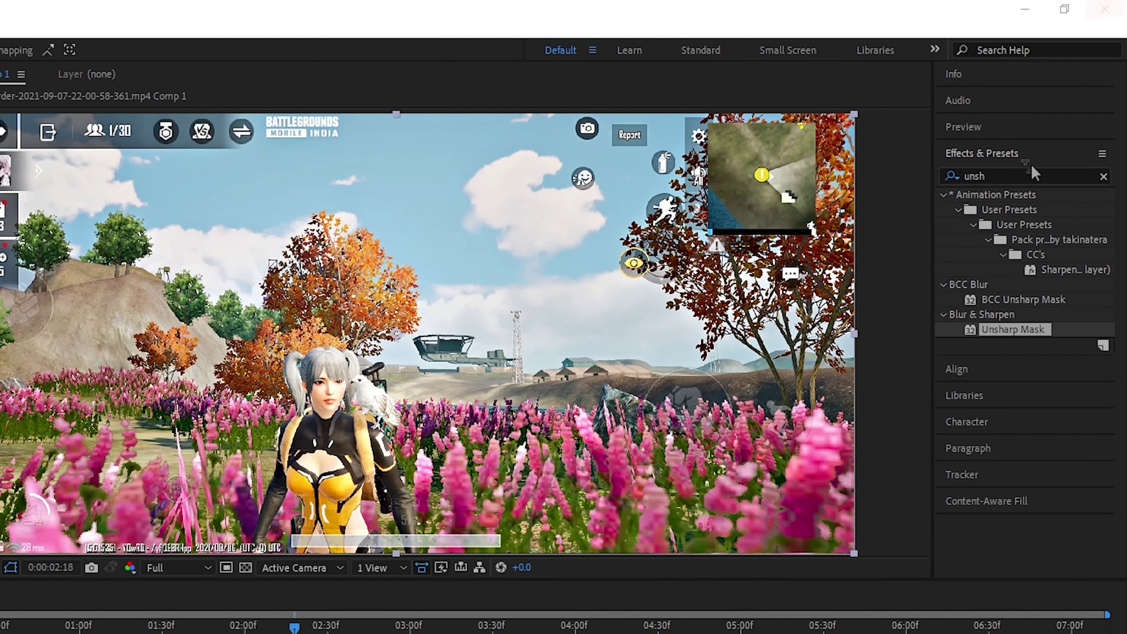
click(1049, 117)
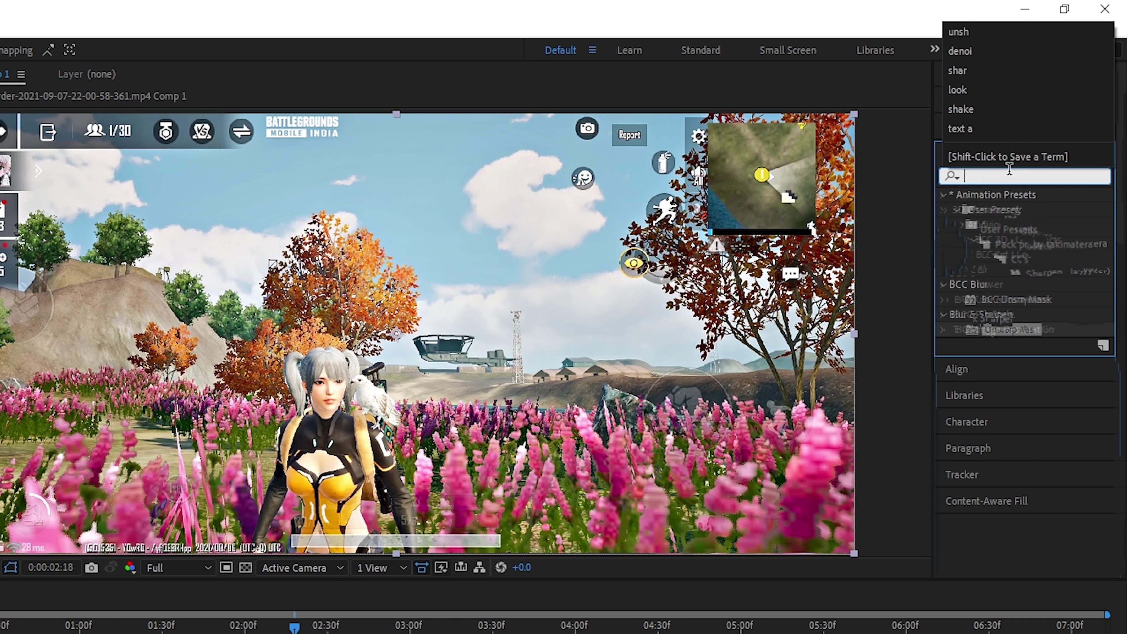
text(satura)
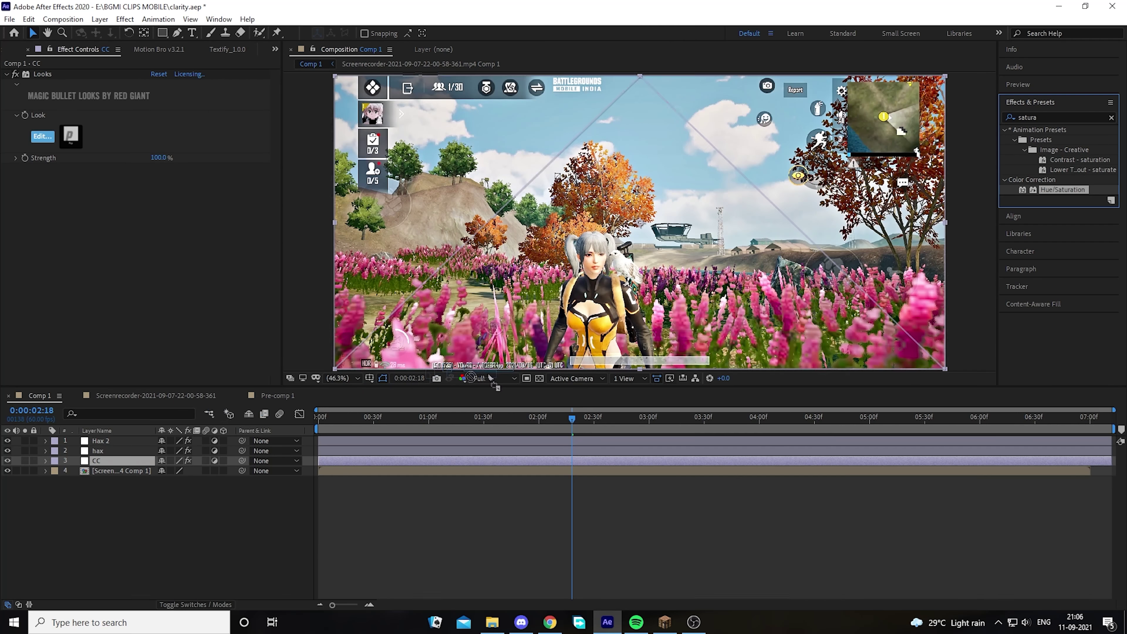
drag(1030, 285, 133, 462)
text(10)
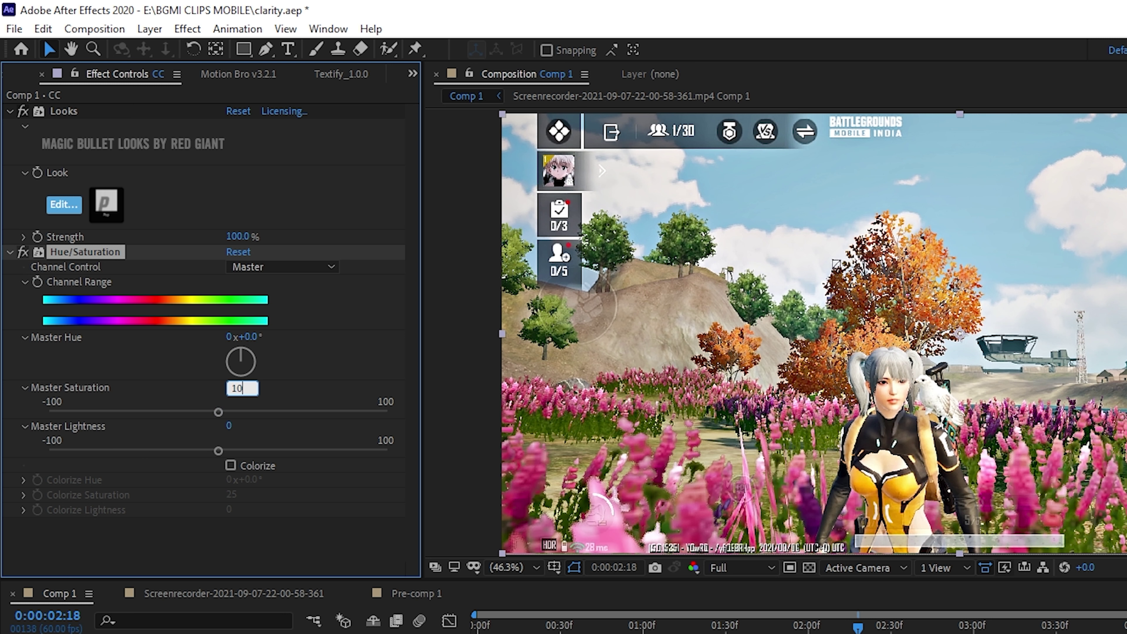
Set Master Saturation to 10 and Master Lightness to 7, then collapse the effect
click(307, 390)
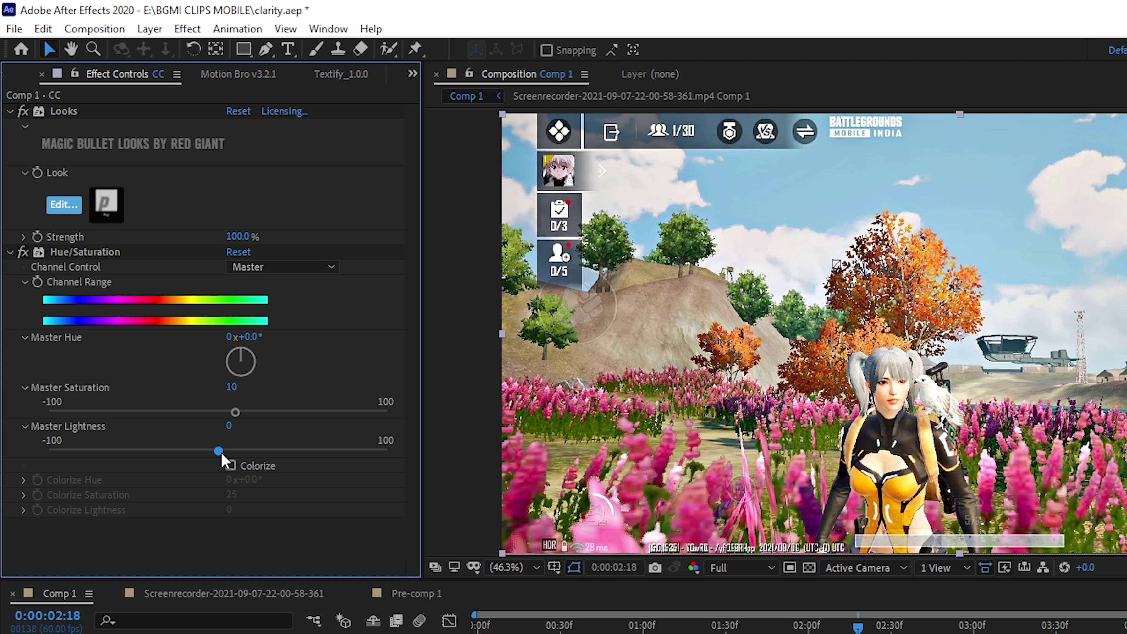
drag(221, 454, 223, 454)
click(238, 434)
click(229, 426)
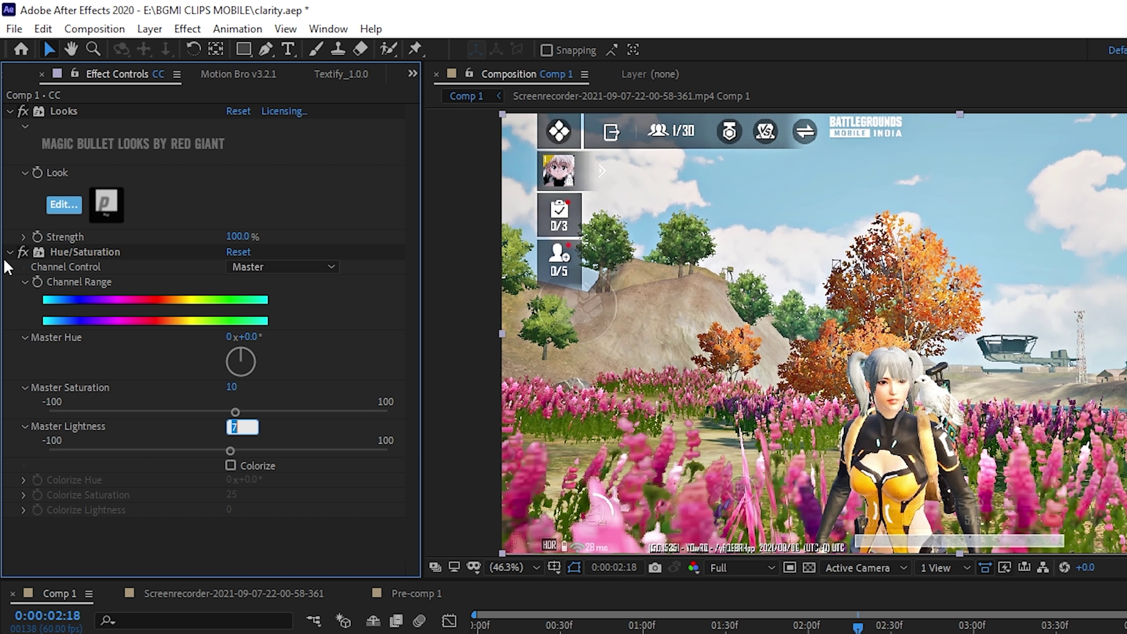
click(9, 251)
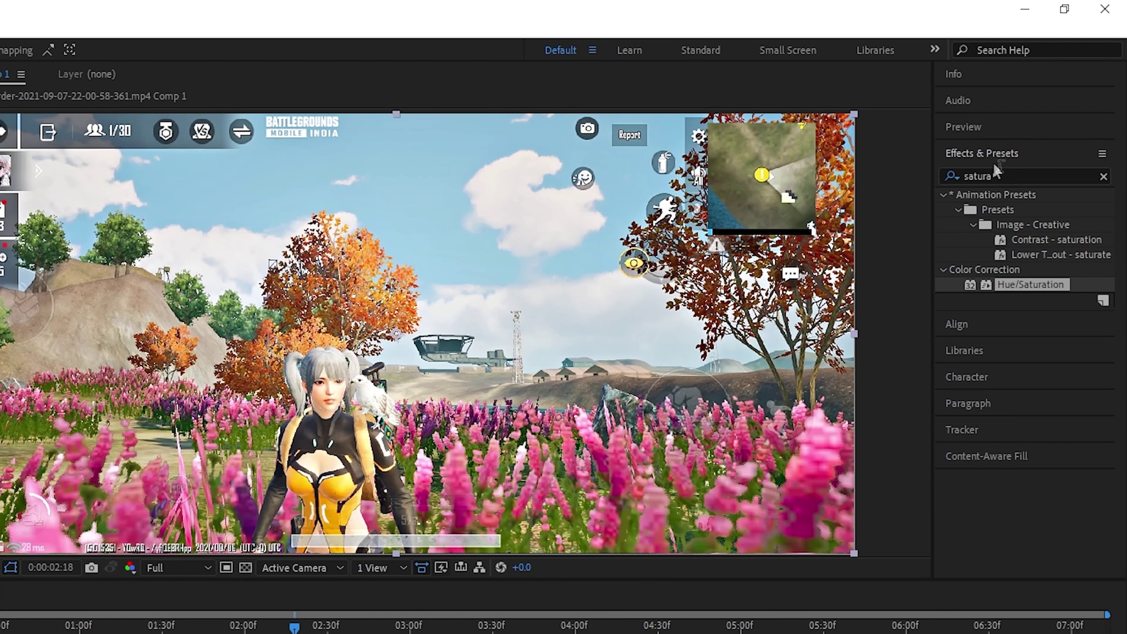
Apply Curves to the CC layer and pull the Red channel curve downward
click(995, 174)
text(cur)
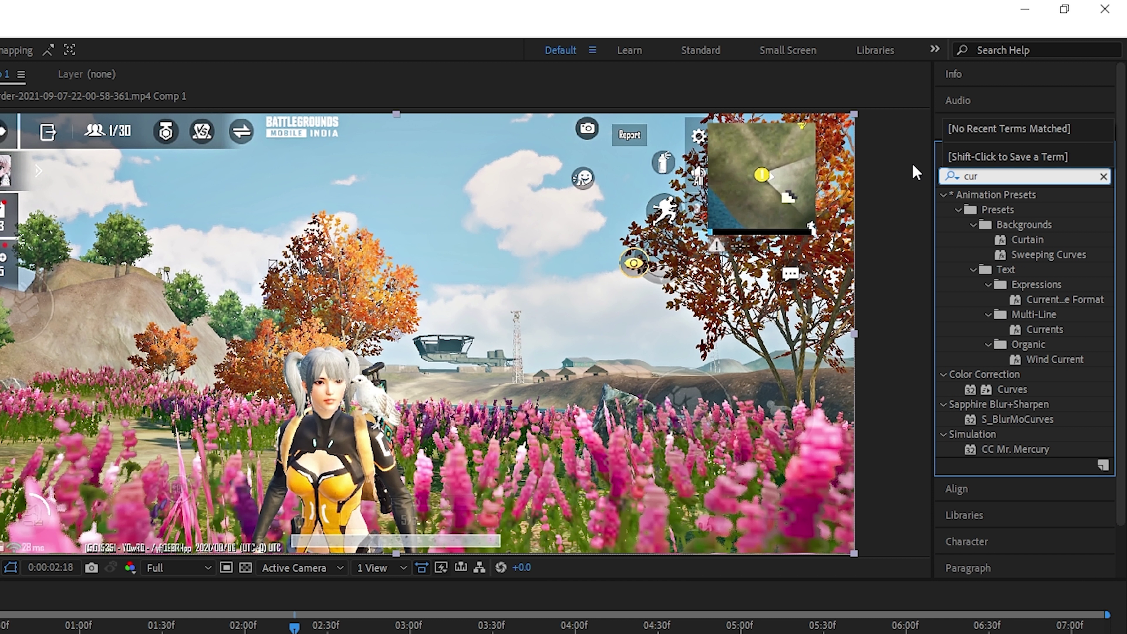
mouse_move(1010, 387)
mouse_down()
mouse_move(184, 477)
mouse_move(159, 461)
mouse_up()
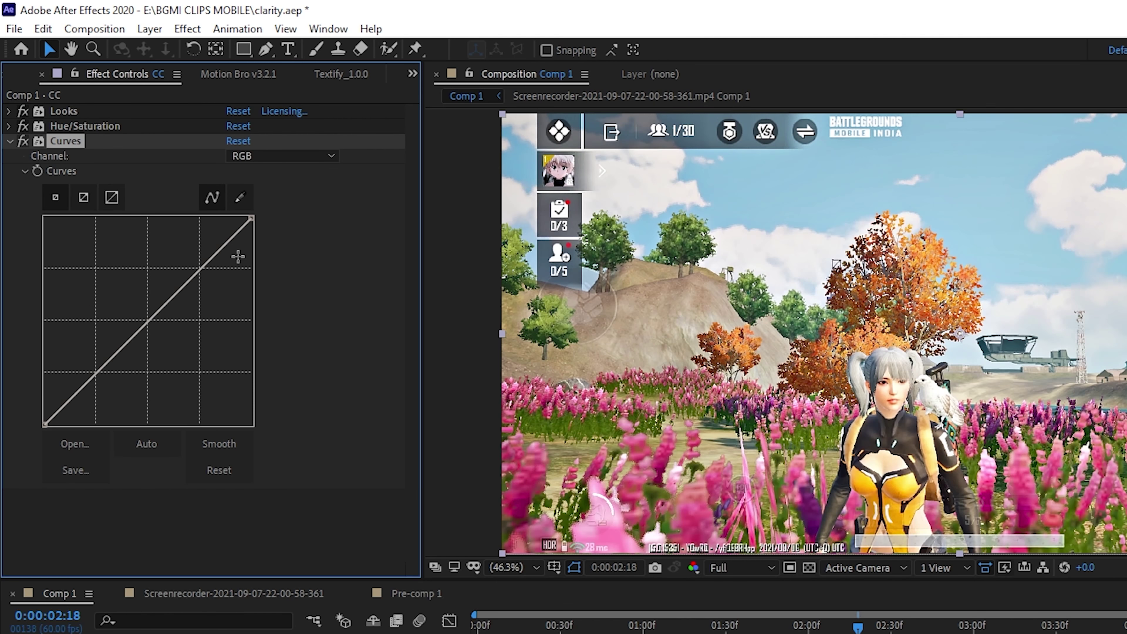
click(184, 104)
click(279, 234)
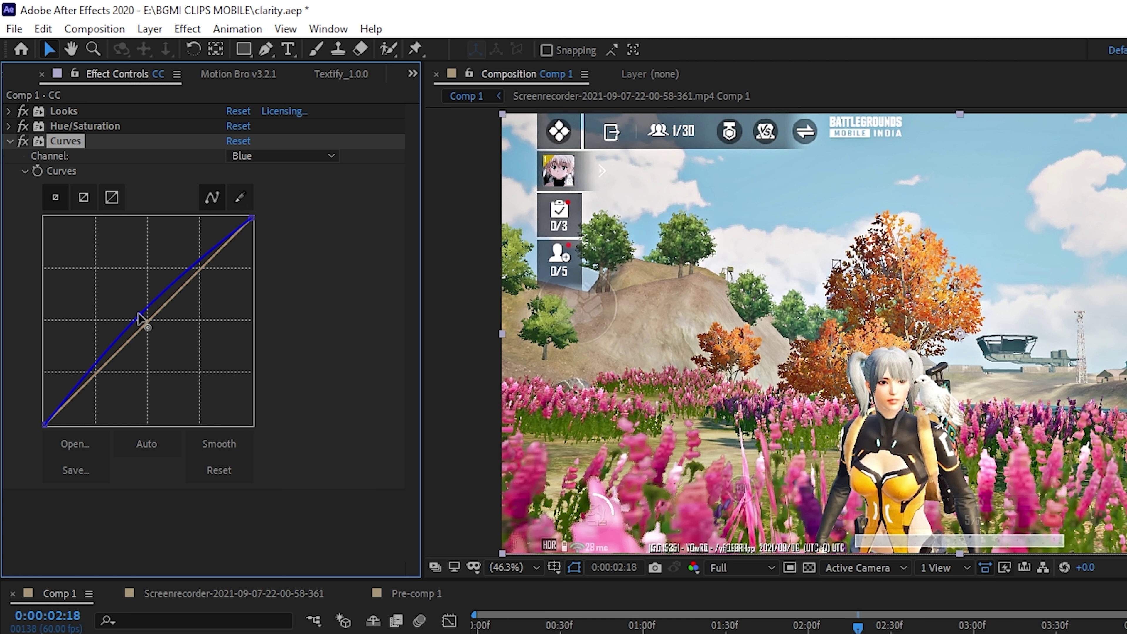
click(280, 155)
click(267, 190)
drag(200, 268, 202, 293)
drag(147, 320, 159, 334)
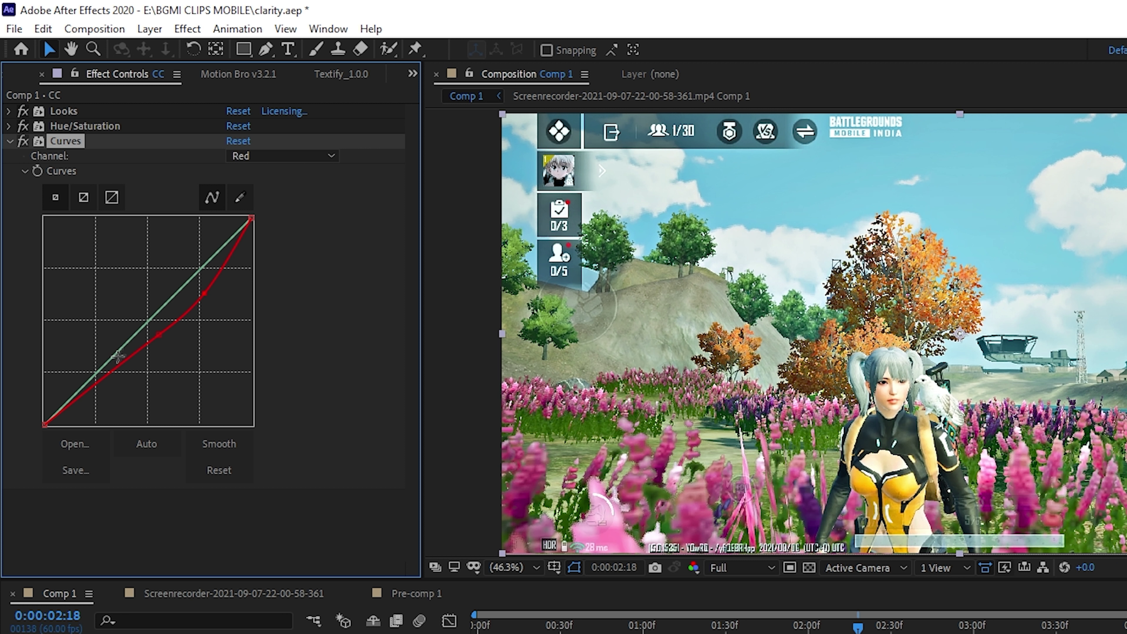
Bend the Green channel curve down to match red and align the red upper point
click(280, 155)
click(275, 168)
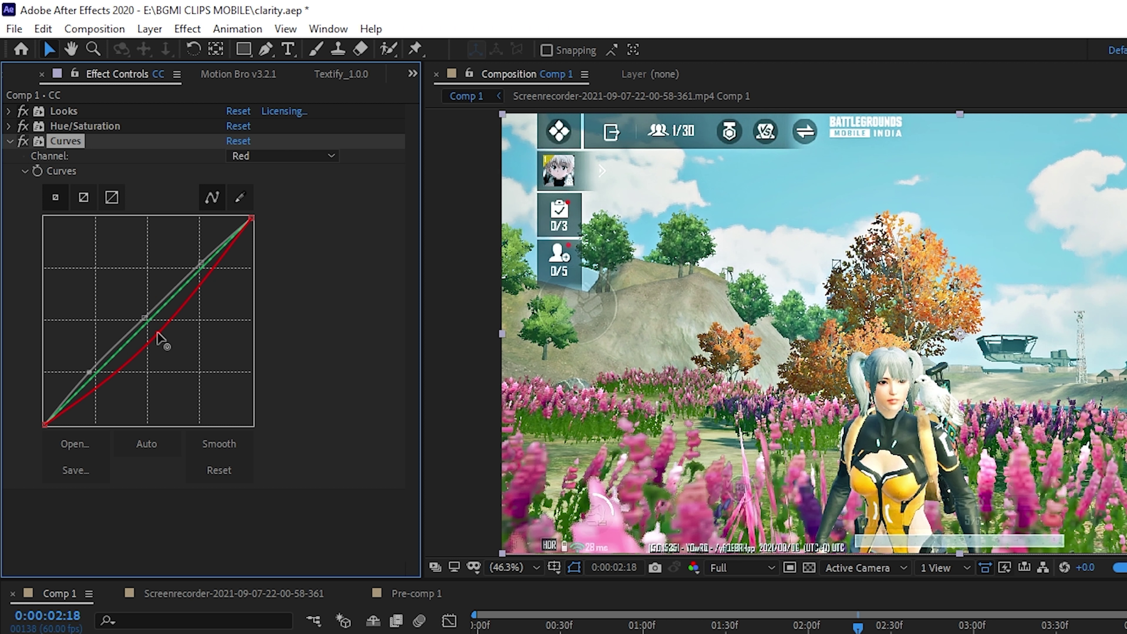
click(280, 155)
click(266, 213)
drag(200, 268, 208, 281)
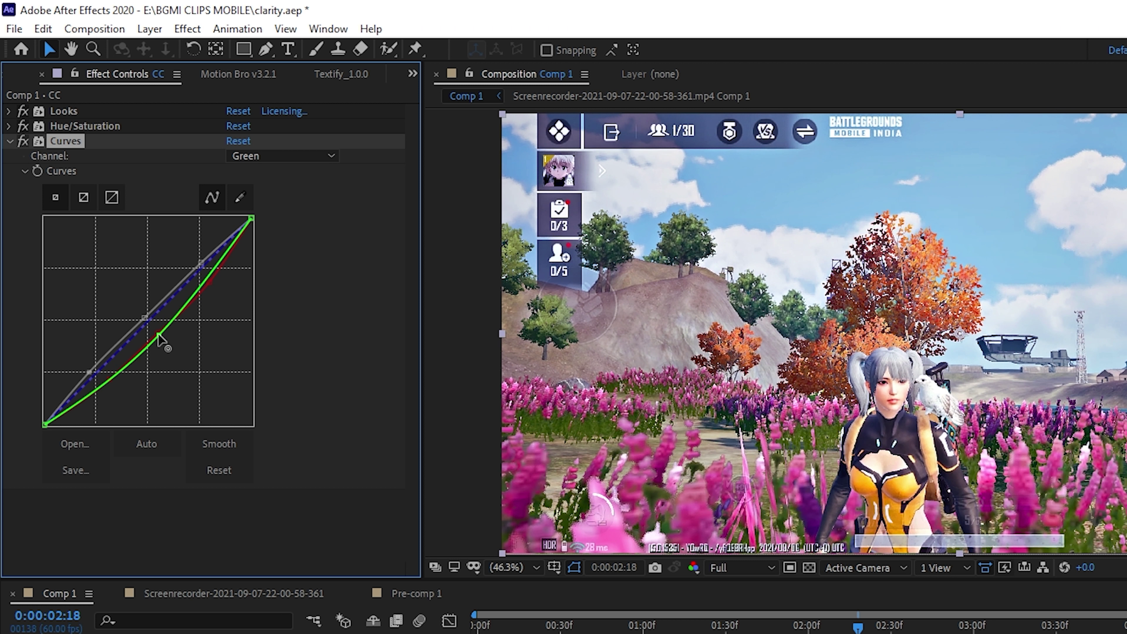
drag(148, 320, 157, 334)
drag(95, 372, 109, 381)
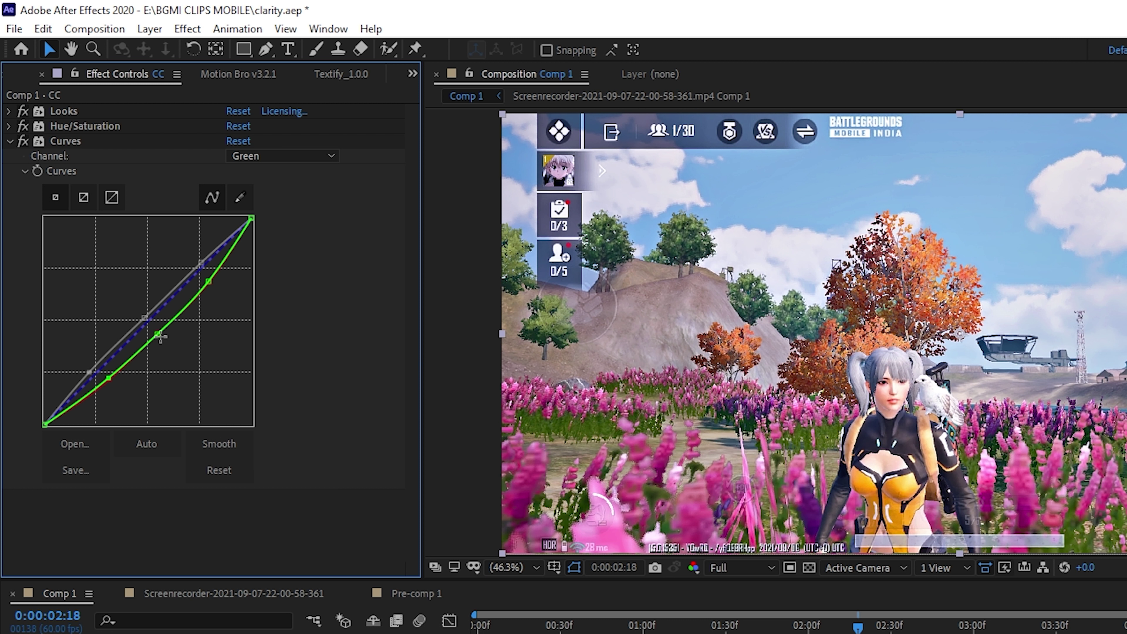
drag(158, 334, 154, 330)
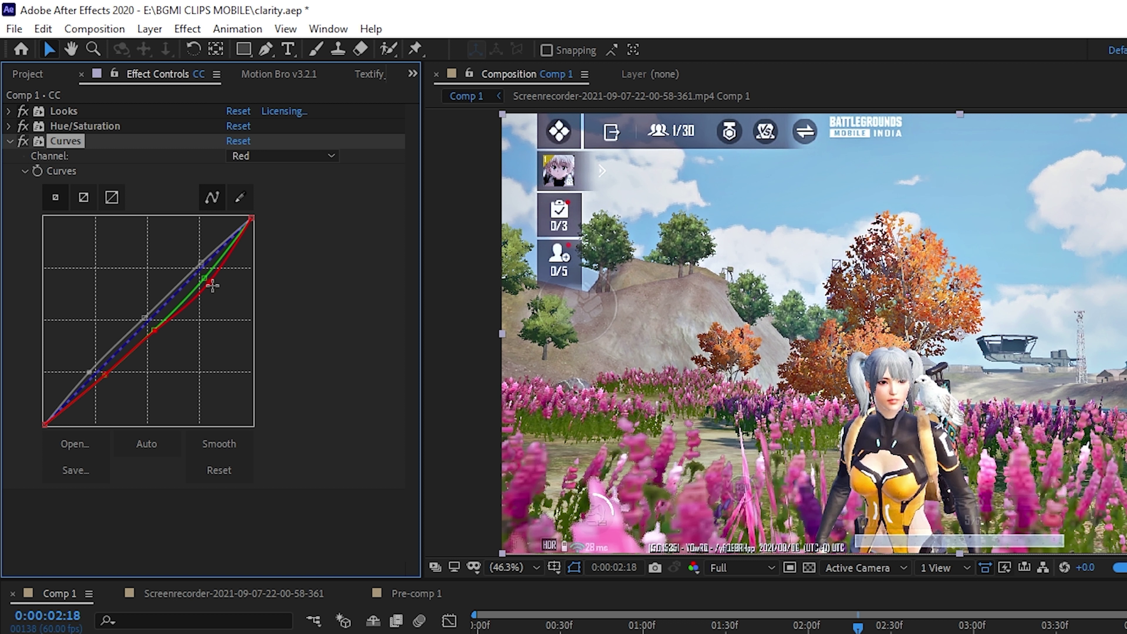
drag(212, 285, 209, 281)
click(7, 141)
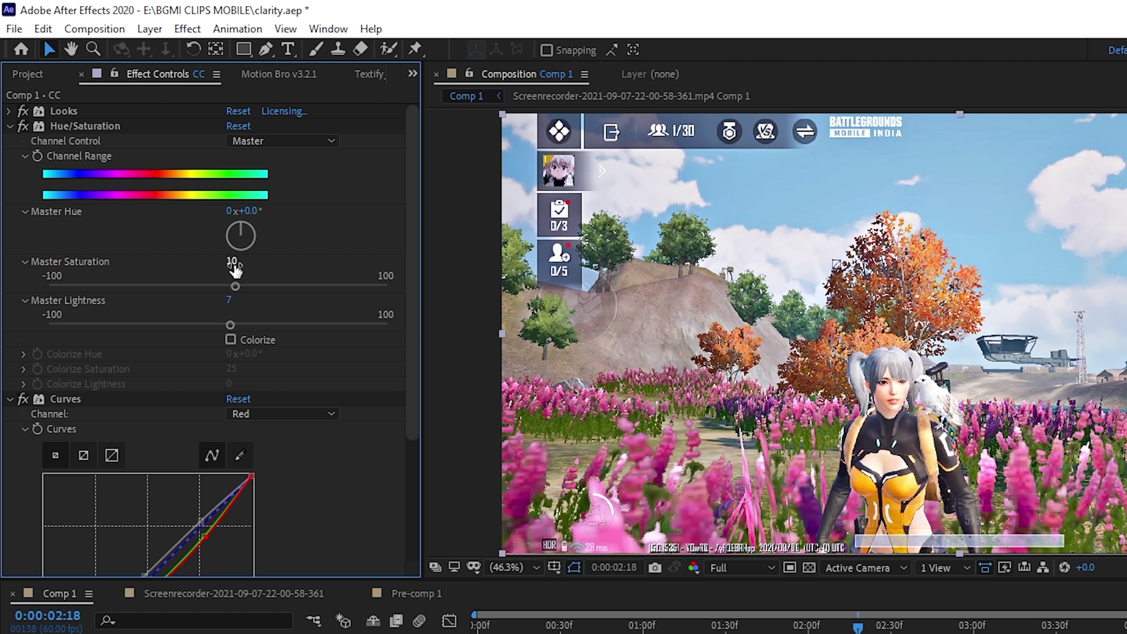
Set Hue/Saturation Master Saturation to 15
click(232, 261)
click(15, 169)
click(9, 126)
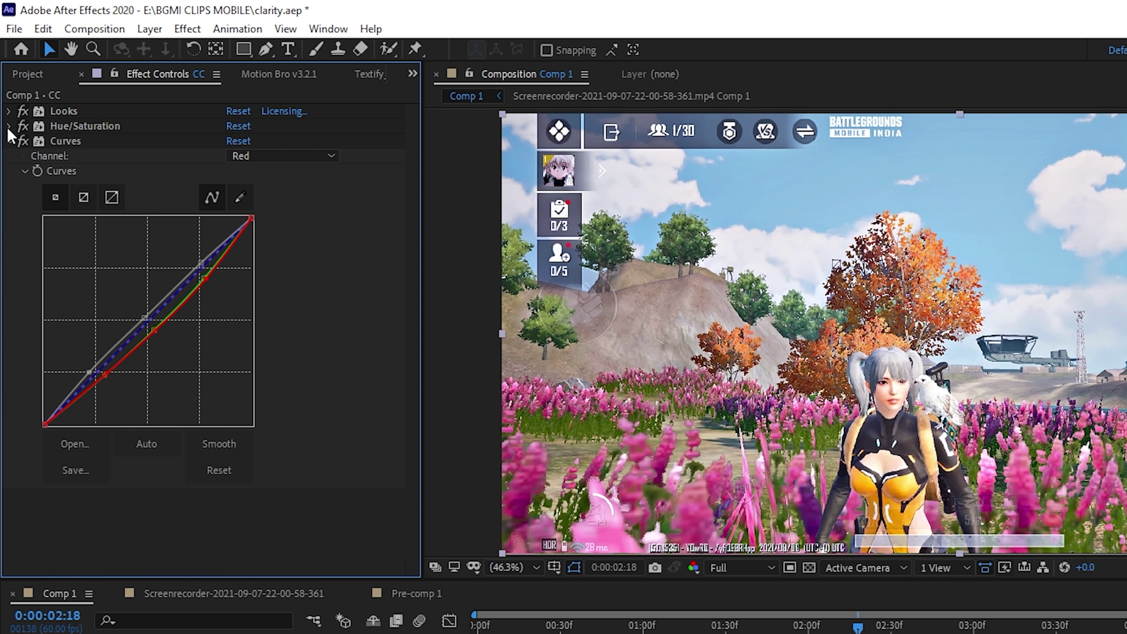
click(10, 127)
click(228, 262)
text(15)
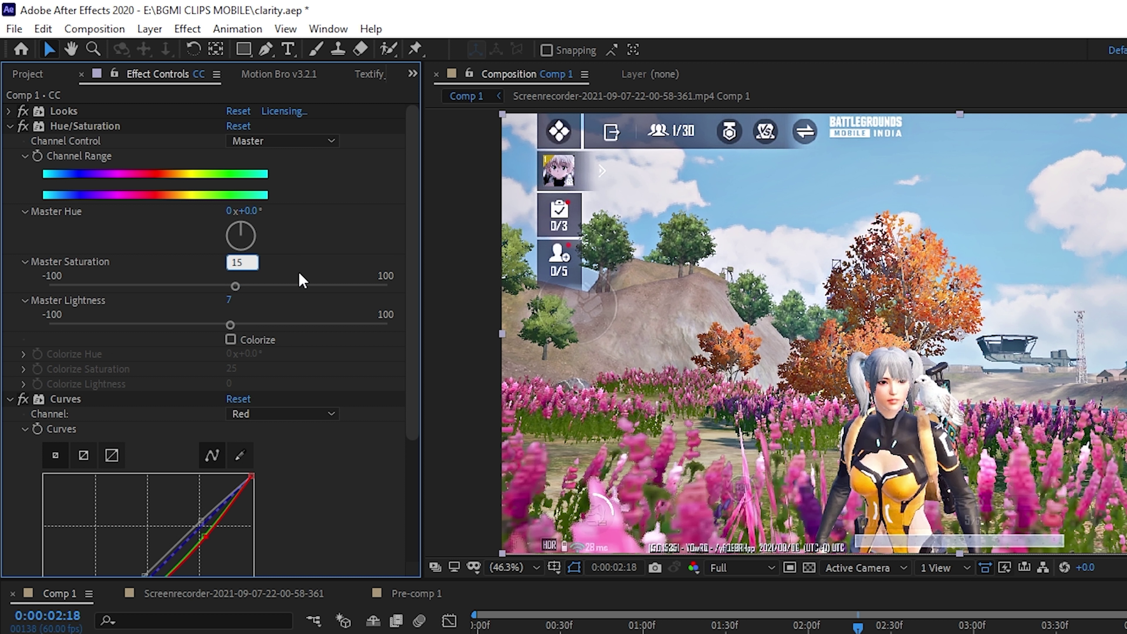
key(Return)
Try Master Lightness 12, undo back to 7, and collapse Hue/Saturation
click(229, 299)
text(12)
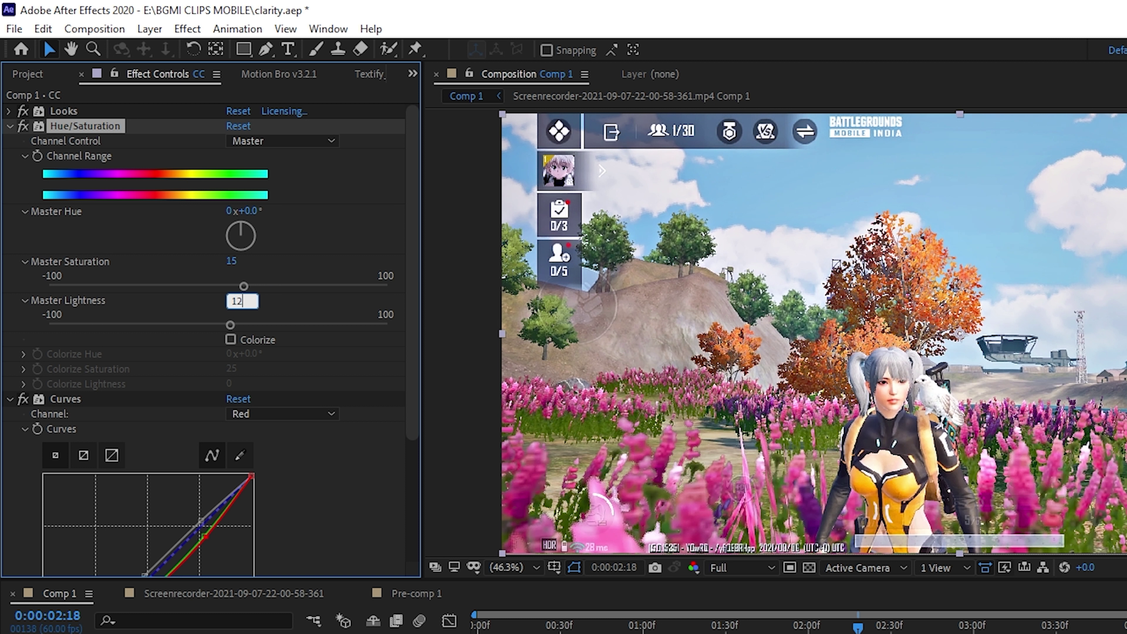
key(Return)
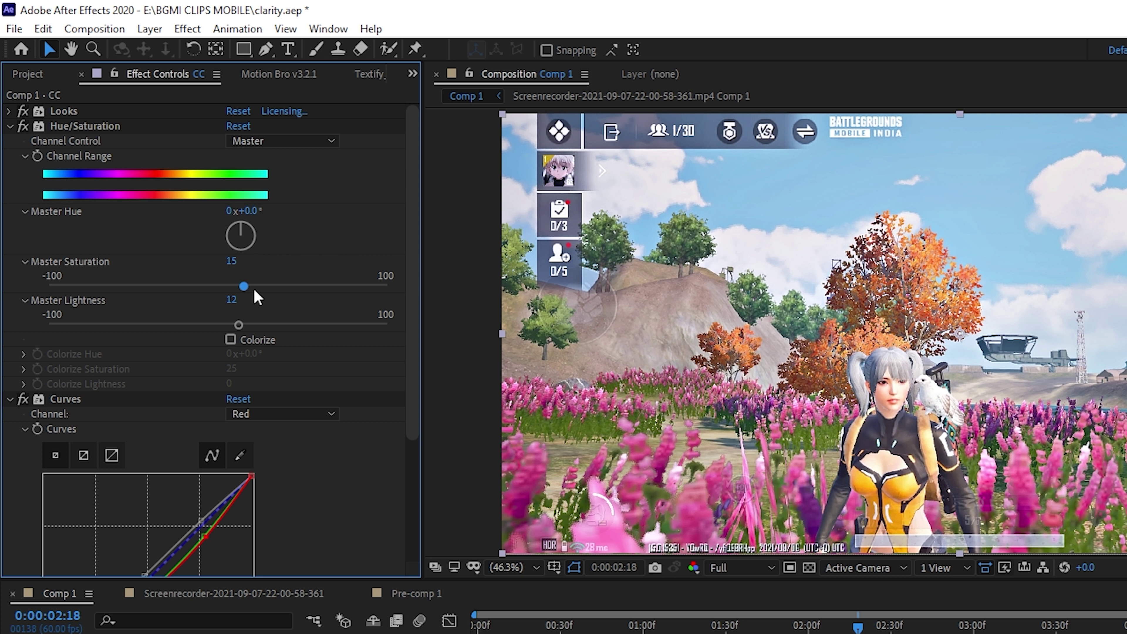
key(ctrl+z)
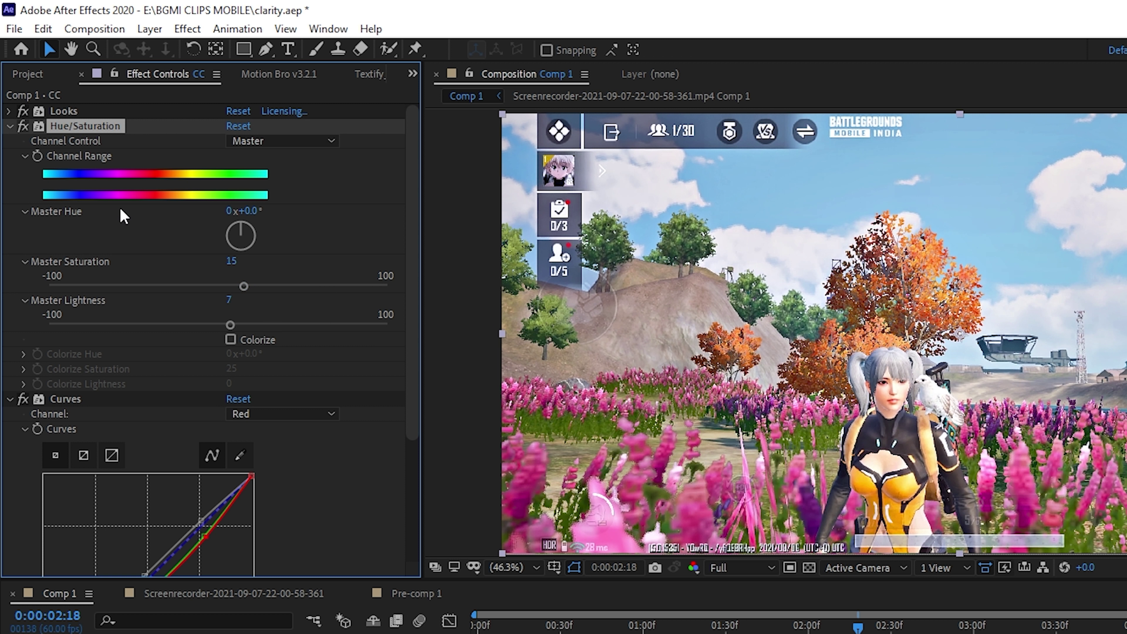
click(9, 126)
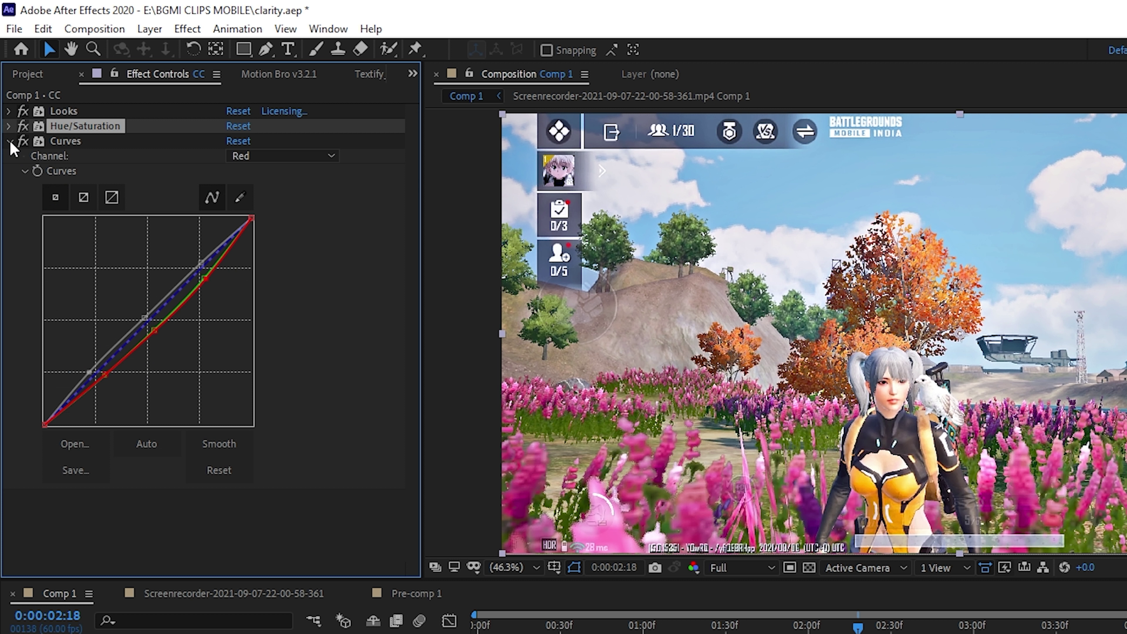
click(35, 212)
Apply Glow to the CC layer with Radius 200 and Intensity 0.5, then hide CC to compare
click(9, 142)
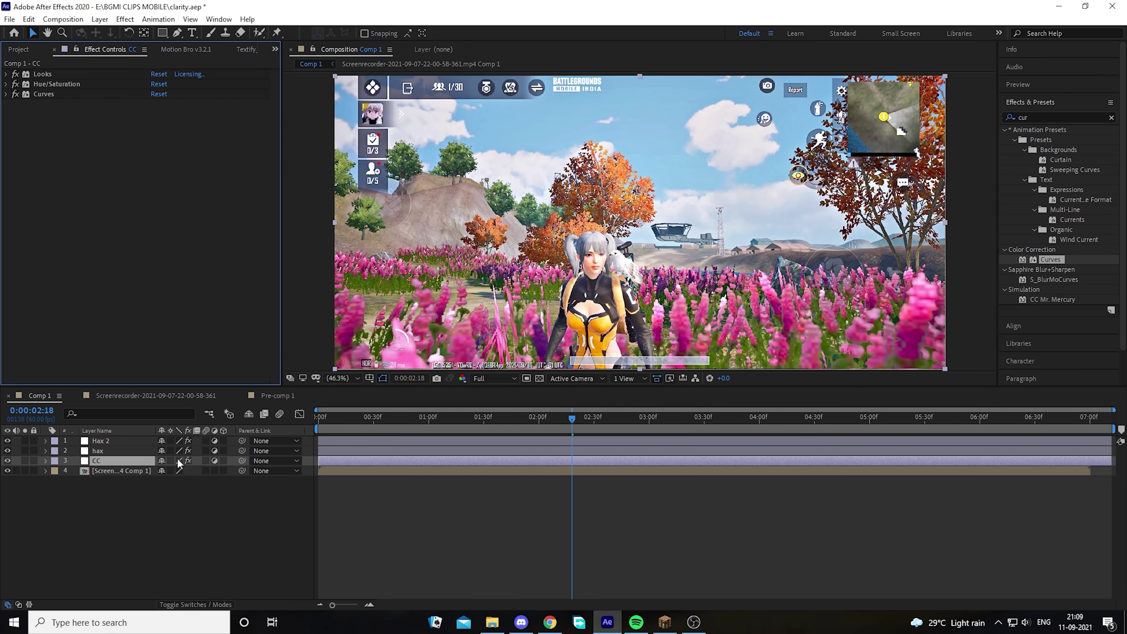
key(ctrl+space)
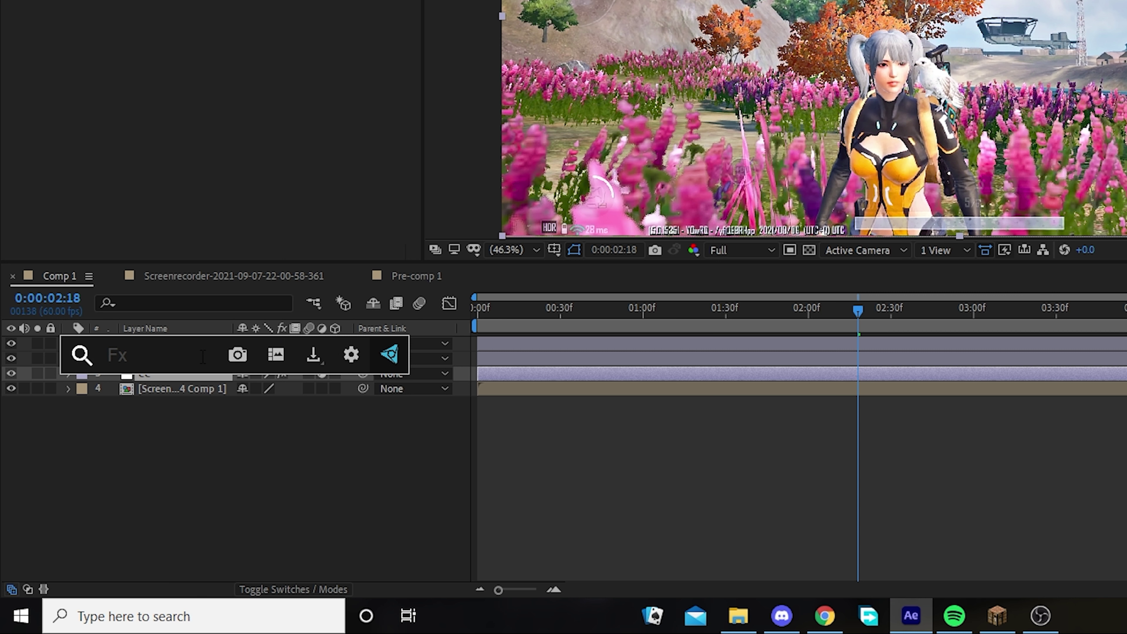
text(glo)
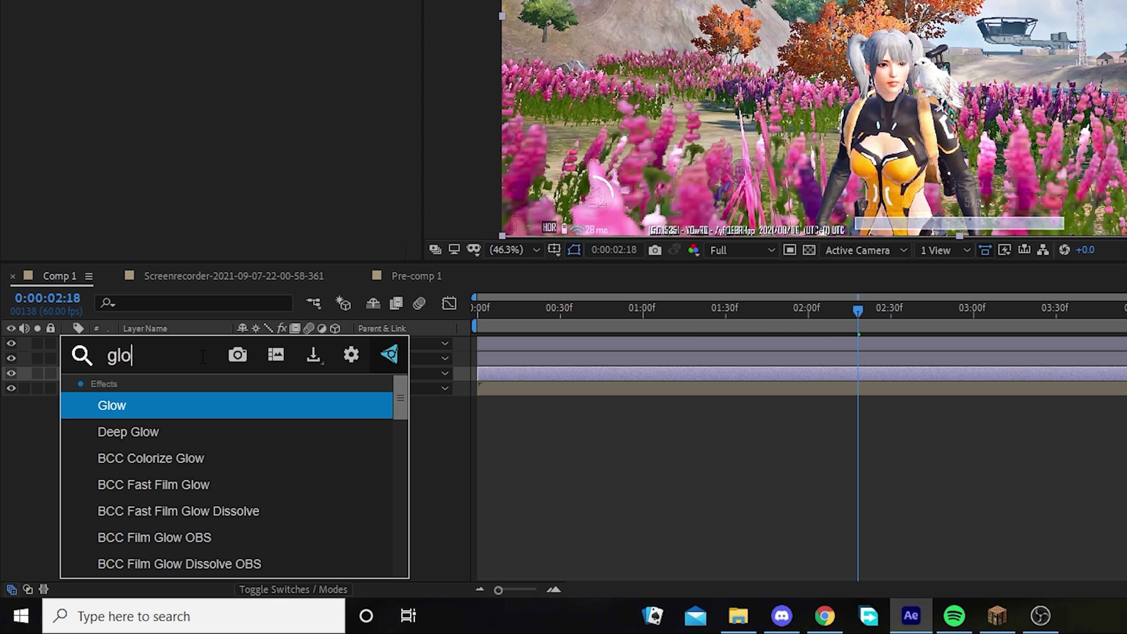
text(w)
click(146, 403)
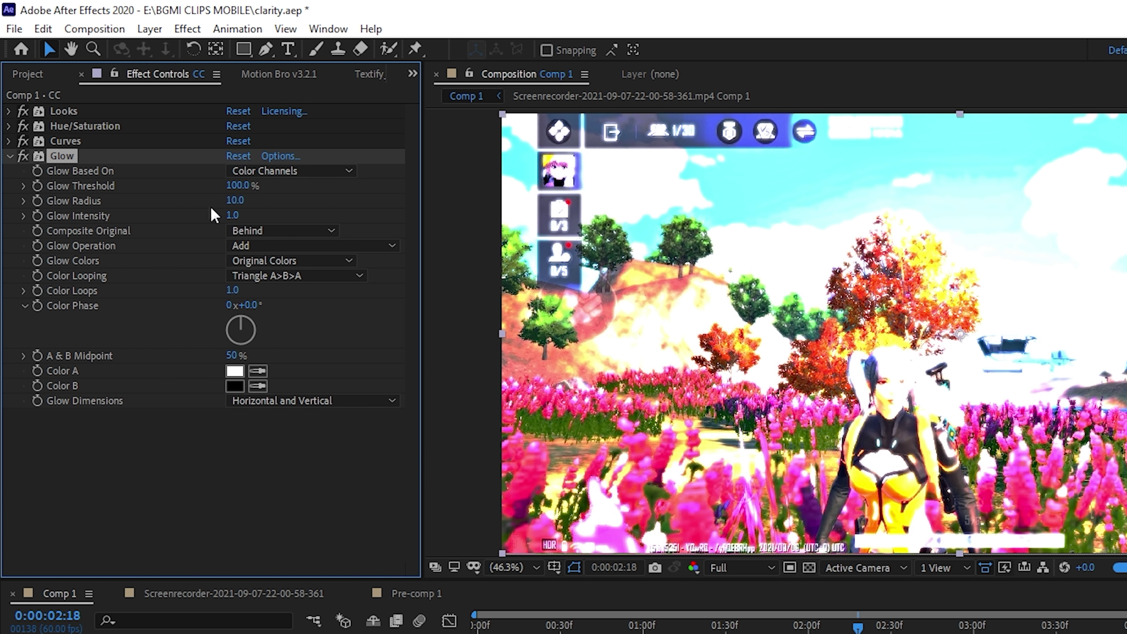
click(235, 199)
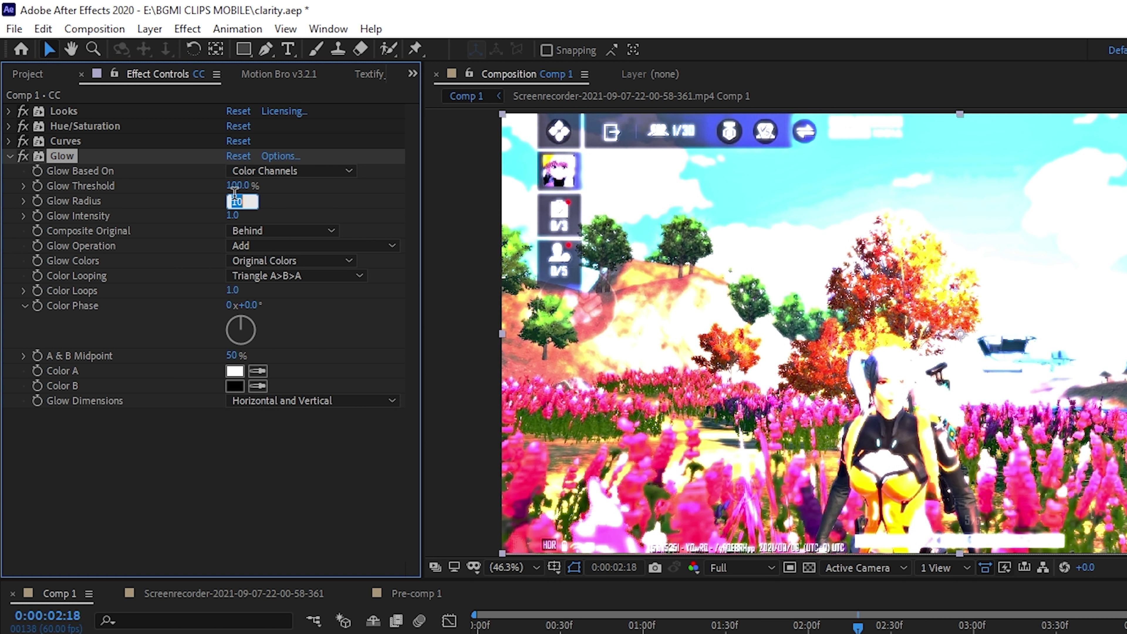
text(200)
key(Return)
click(231, 215)
text(0.5)
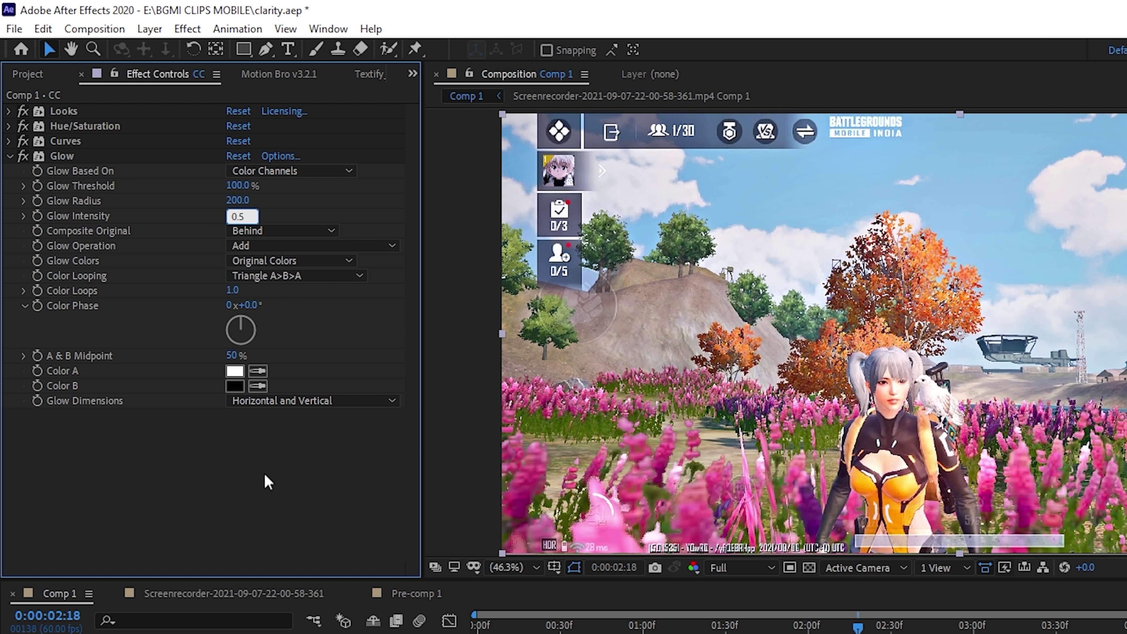
key(Return)
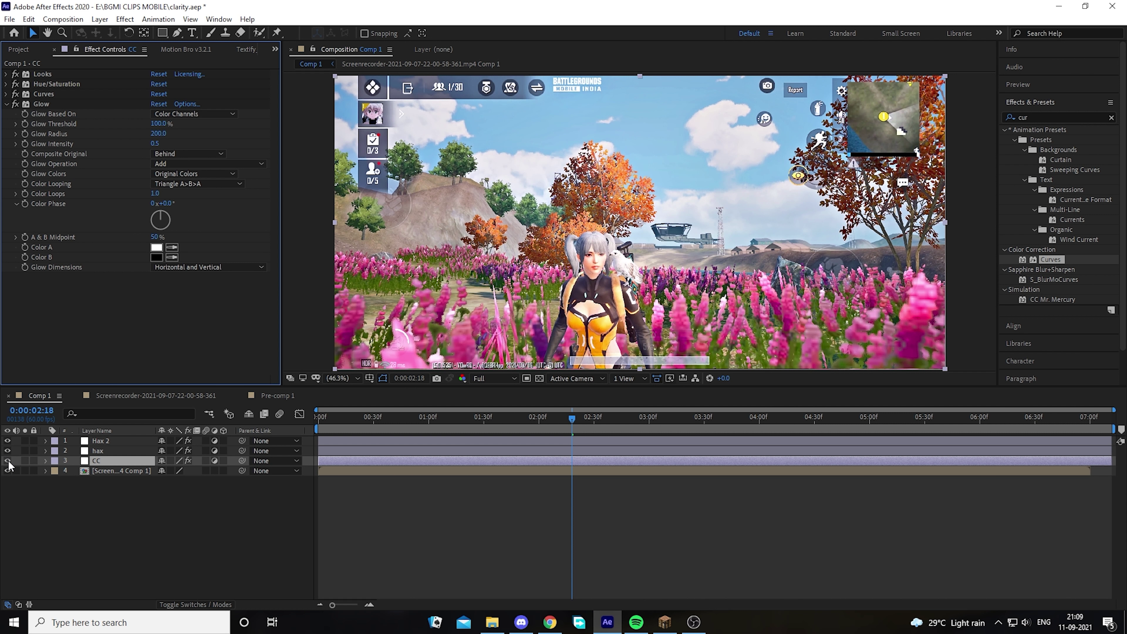
click(7, 461)
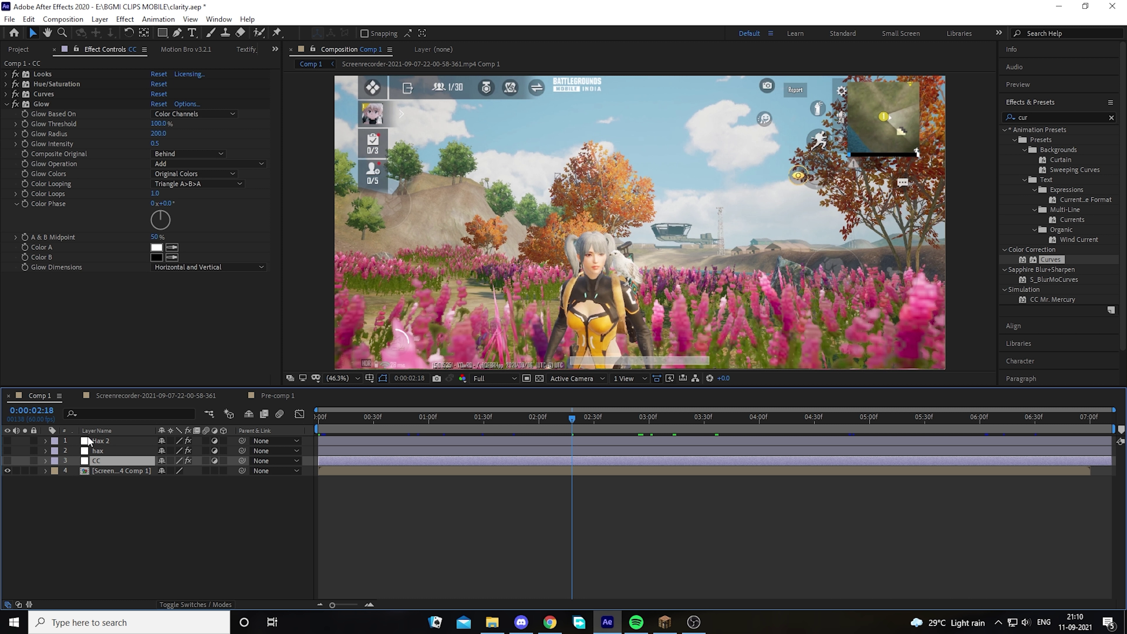
Select the hax layer and apply Detail-preserving Upscale via a quick 'ups' search
click(100, 449)
click(107, 439)
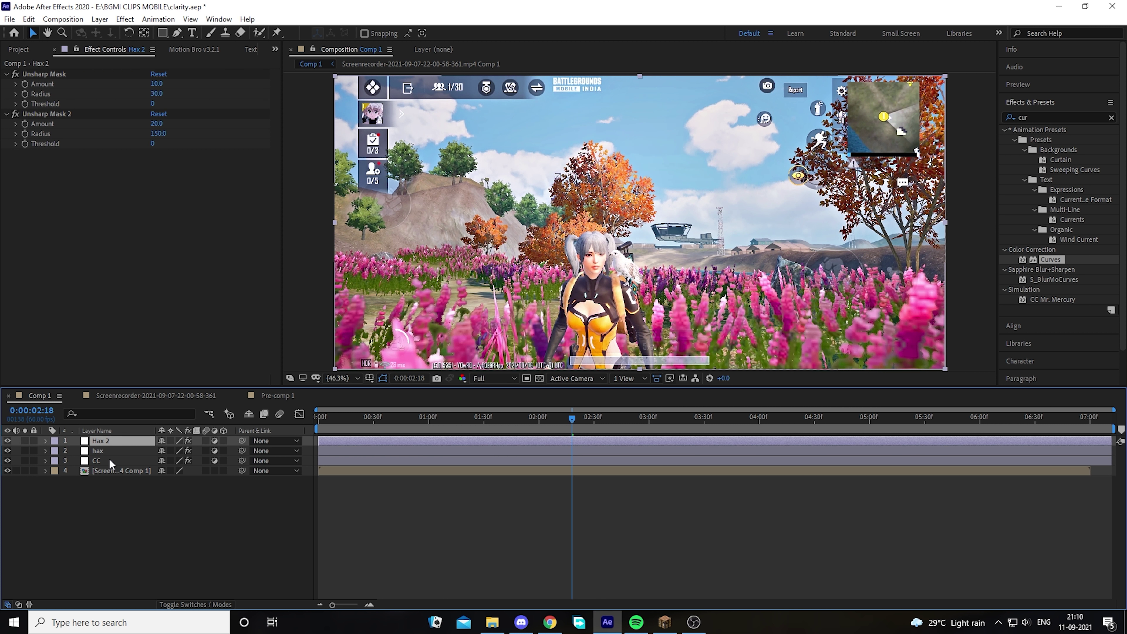
click(100, 451)
key(ctrl+space)
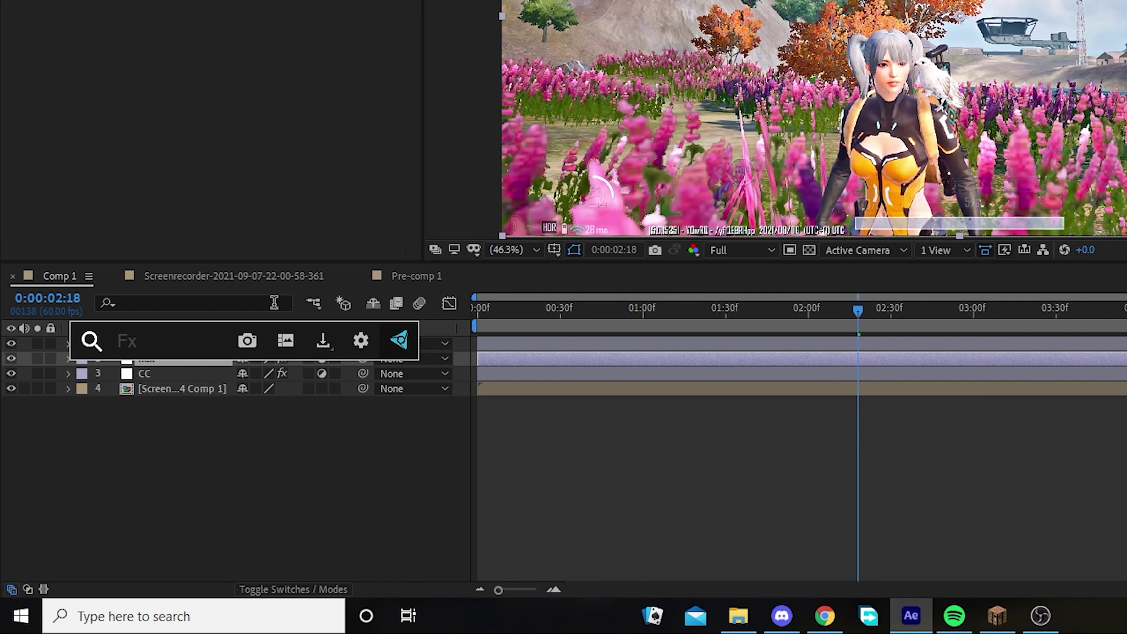
text(up)
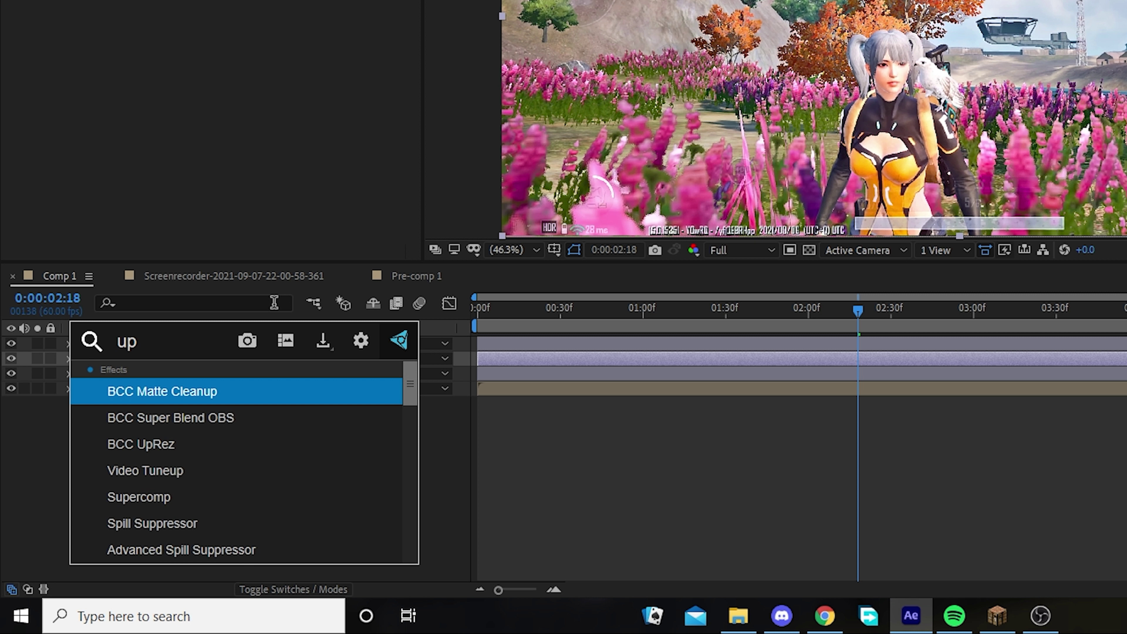
text(s)
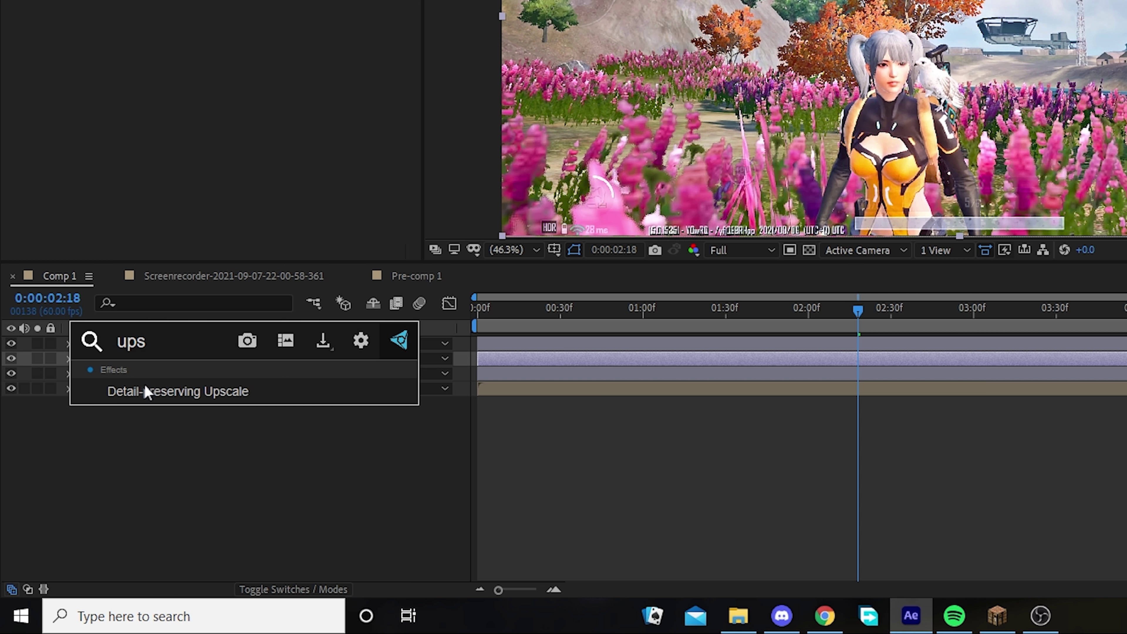
click(146, 392)
Set Reduce Noise and Detail to 100%, then check earlier and later frames around 0:00:04:20
click(229, 290)
text(100)
key(Return)
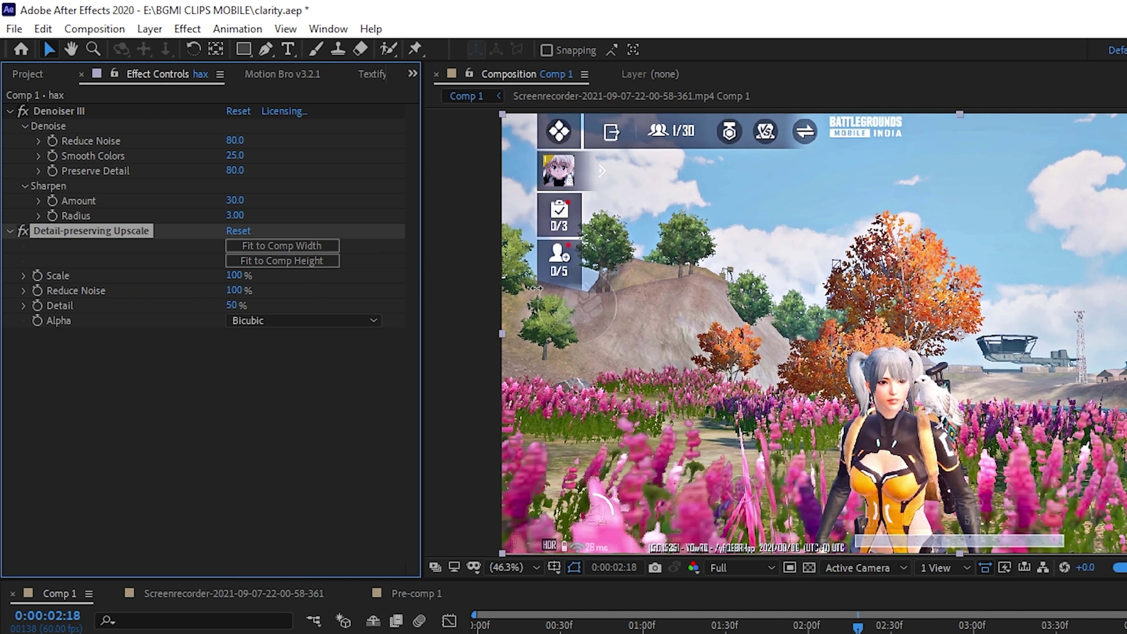
click(231, 305)
text(100)
key(Return)
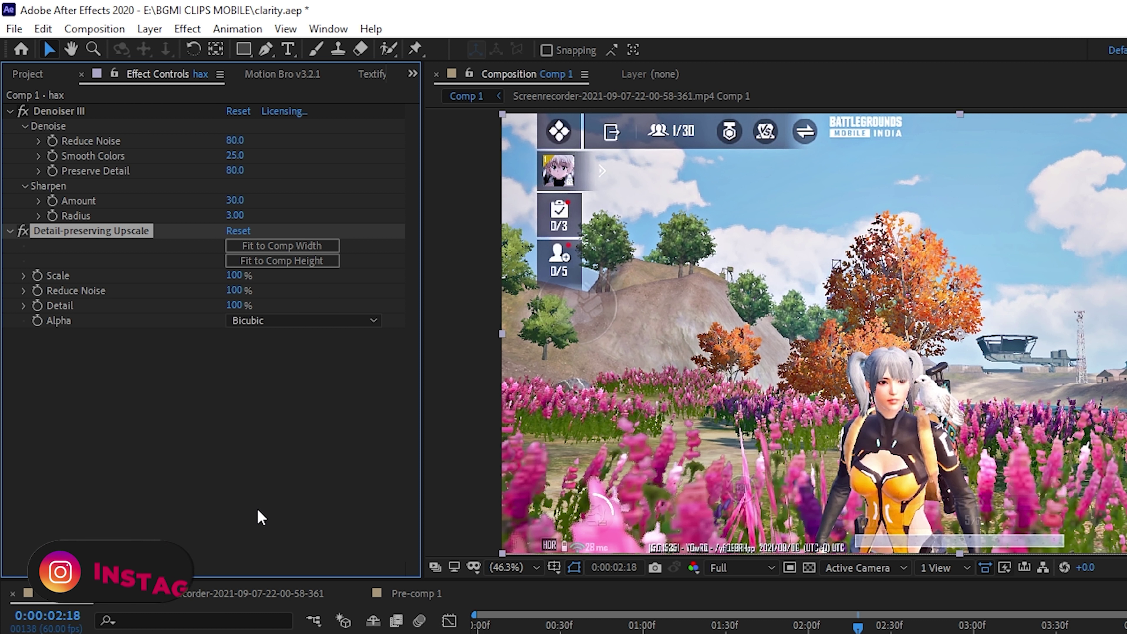
click(261, 518)
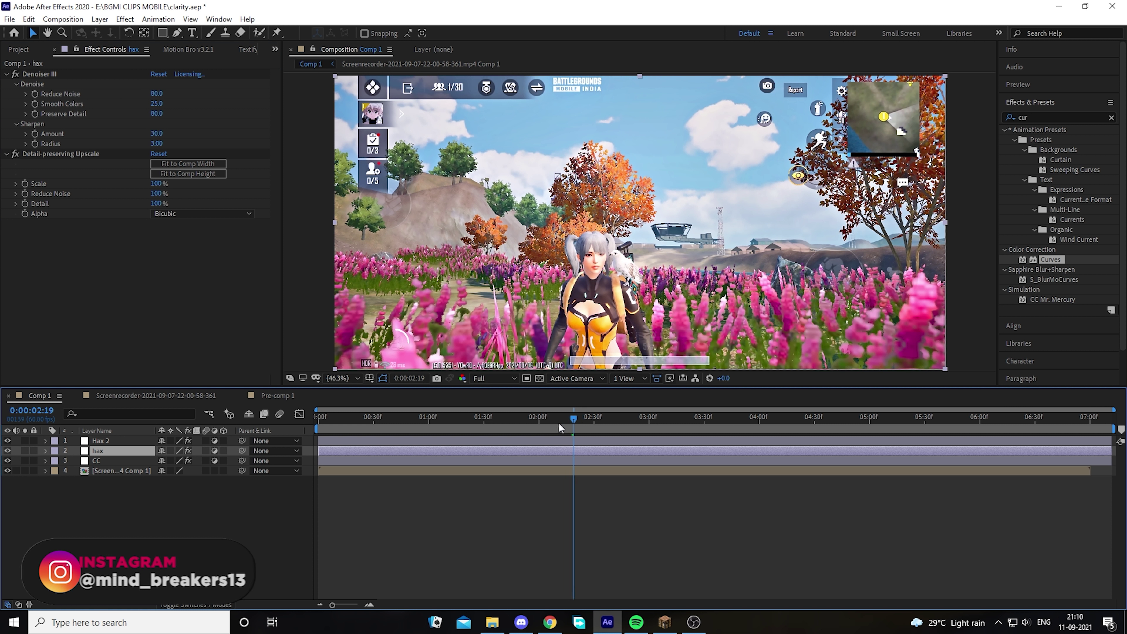
click(412, 425)
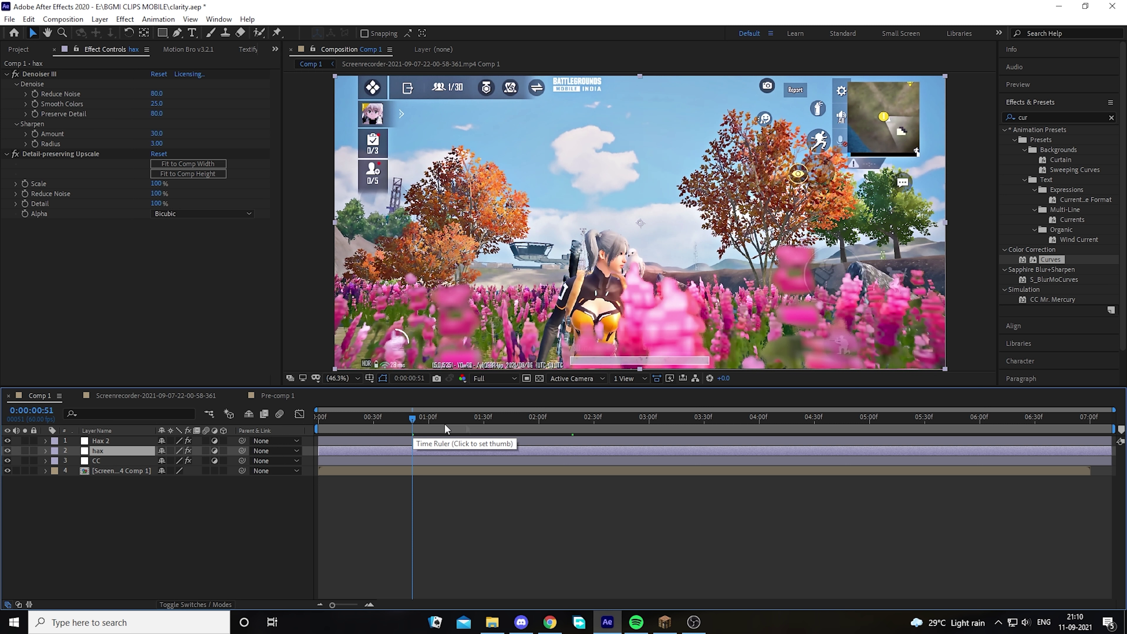
click(796, 422)
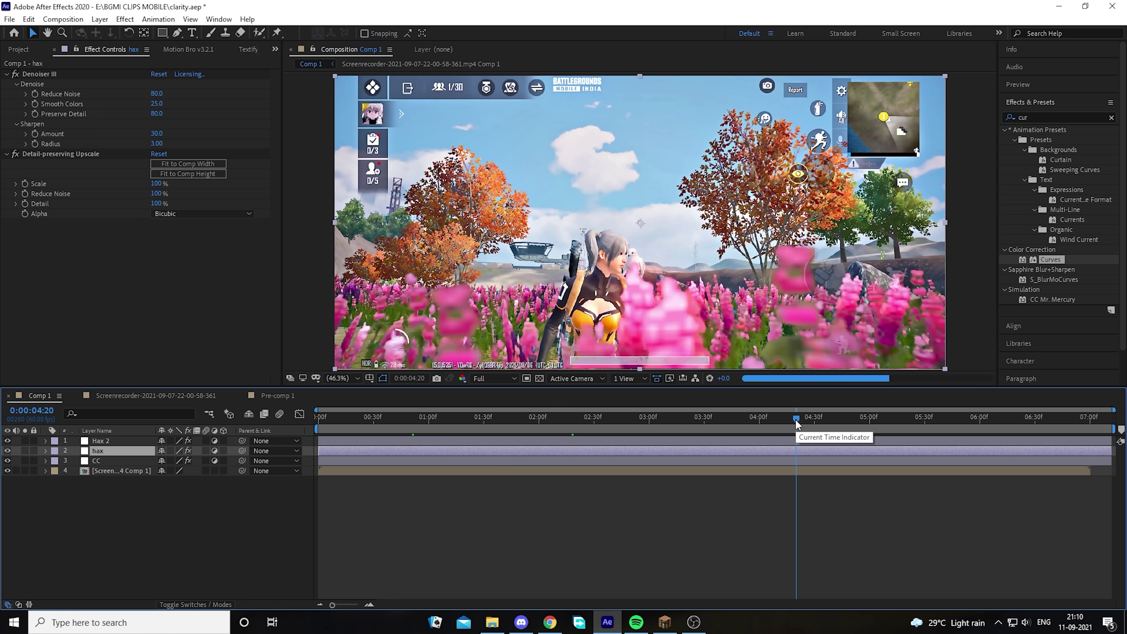
Add a new adjustment layer at the top of Comp 1, above Hax 2
click(103, 441)
right_click(125, 500)
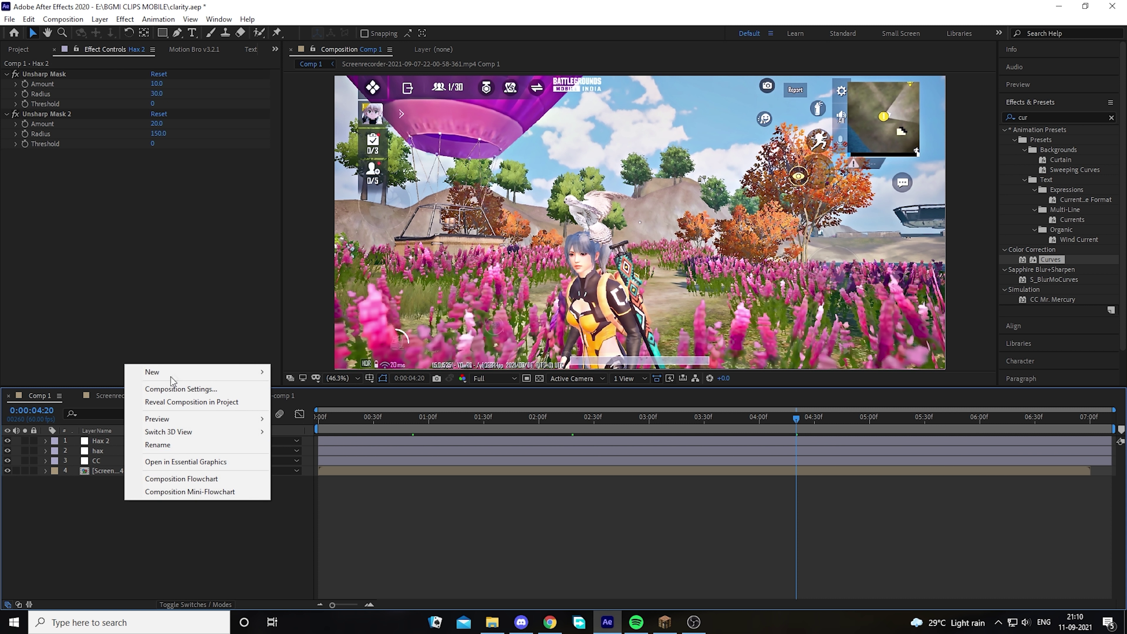
mouse_move(173, 381)
click(302, 466)
Apply Brightness & Contrast to the adjustment layer via the 'bri' effect search
key(ctrl+space)
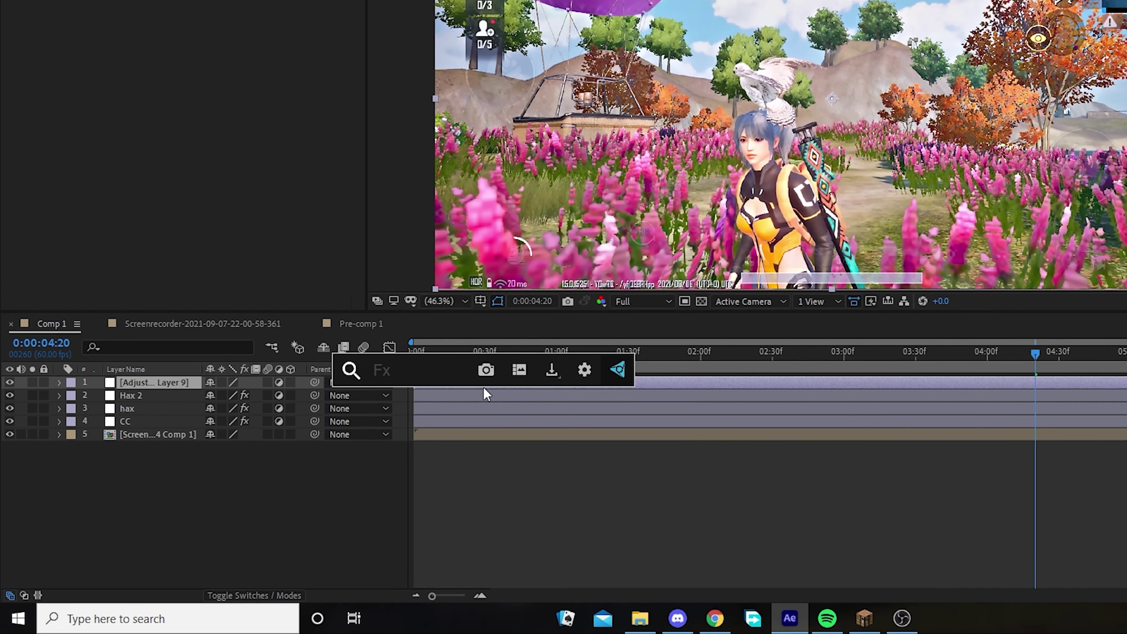
text(bri)
key(Return)
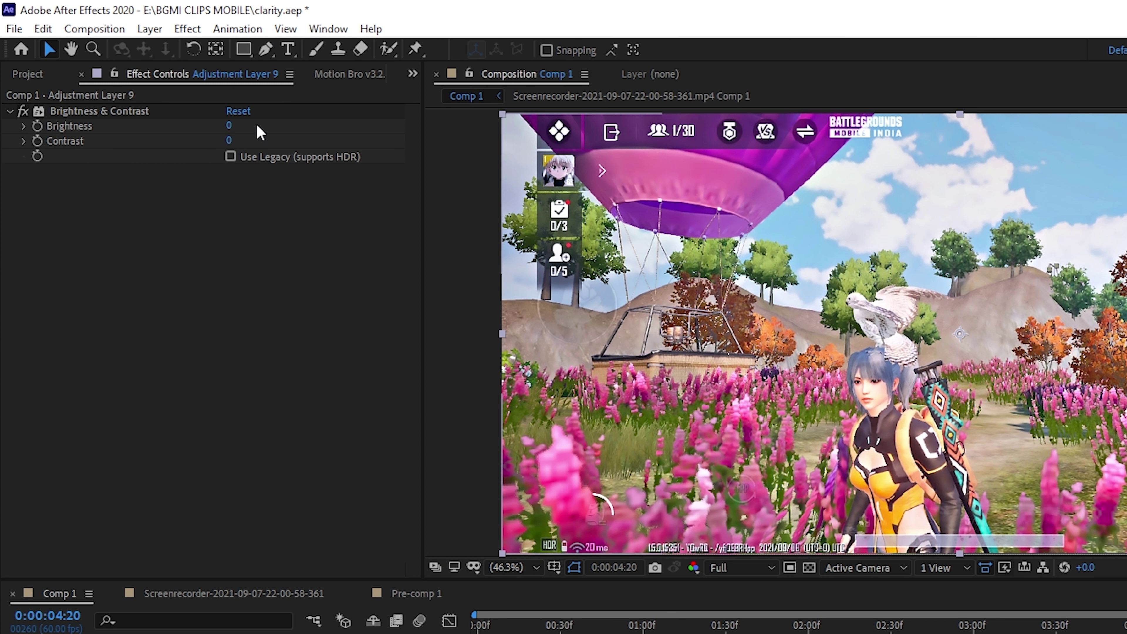
Set Adjustment Layer 9's Brightness to -4, after trying -5 and -10 and comparing
click(254, 128)
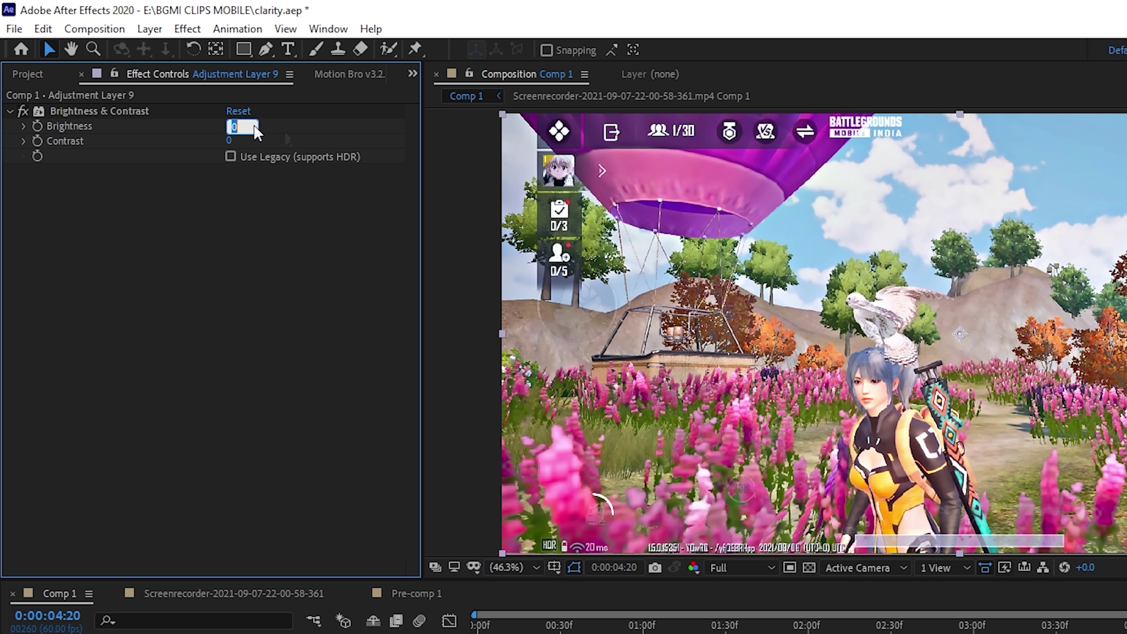
text(-5)
key(Return)
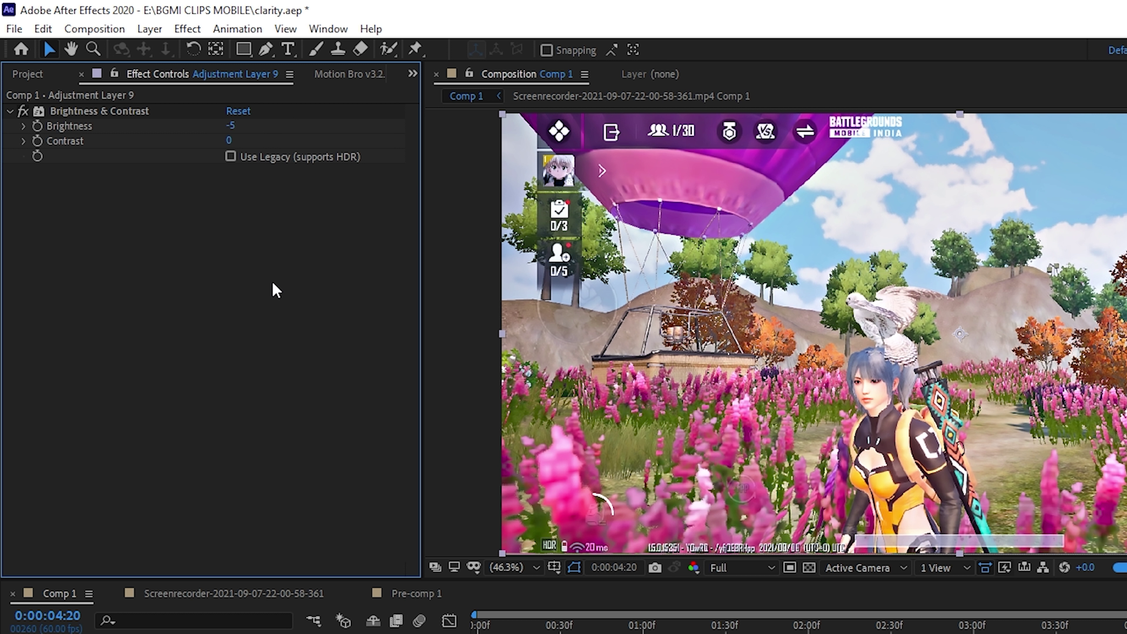
click(24, 111)
click(230, 126)
text(-10)
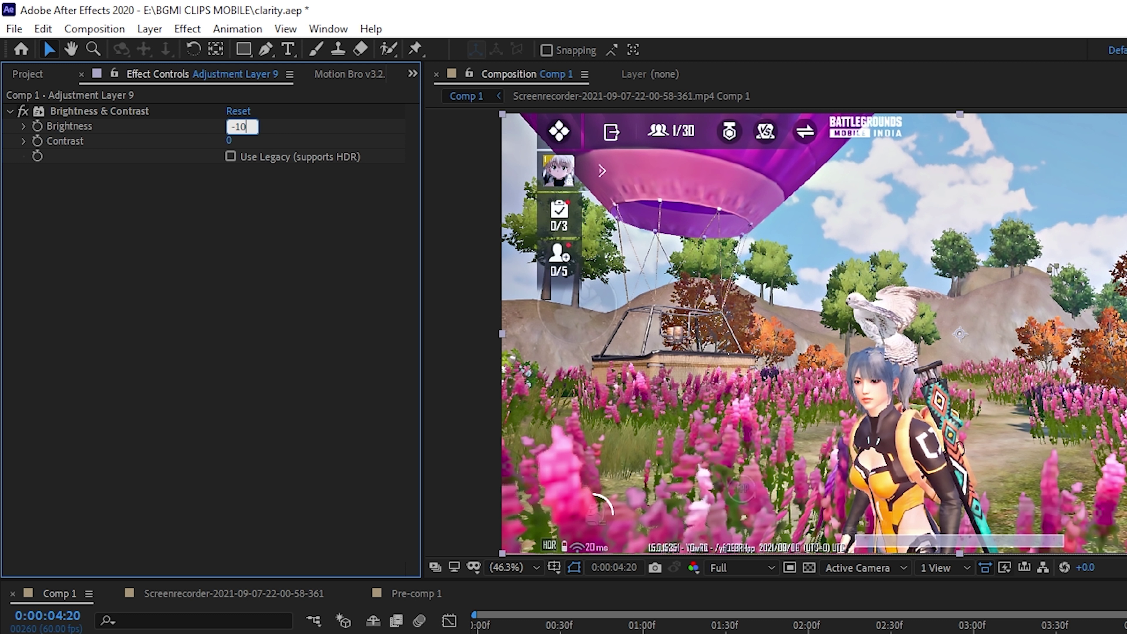
key(Return)
key(ctrl+z)
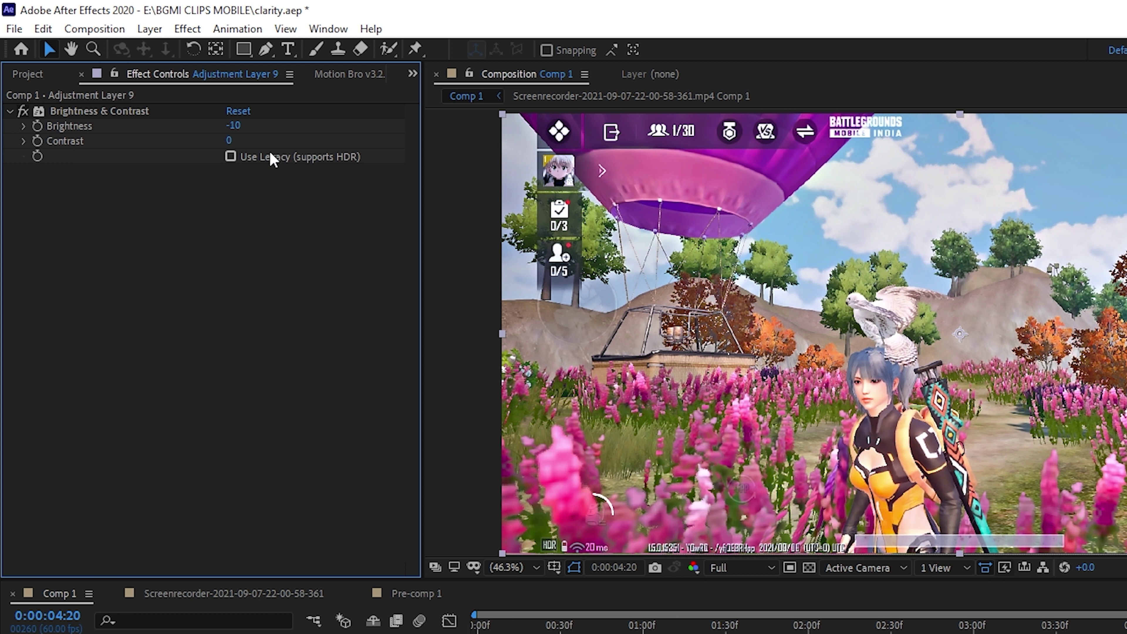
click(229, 126)
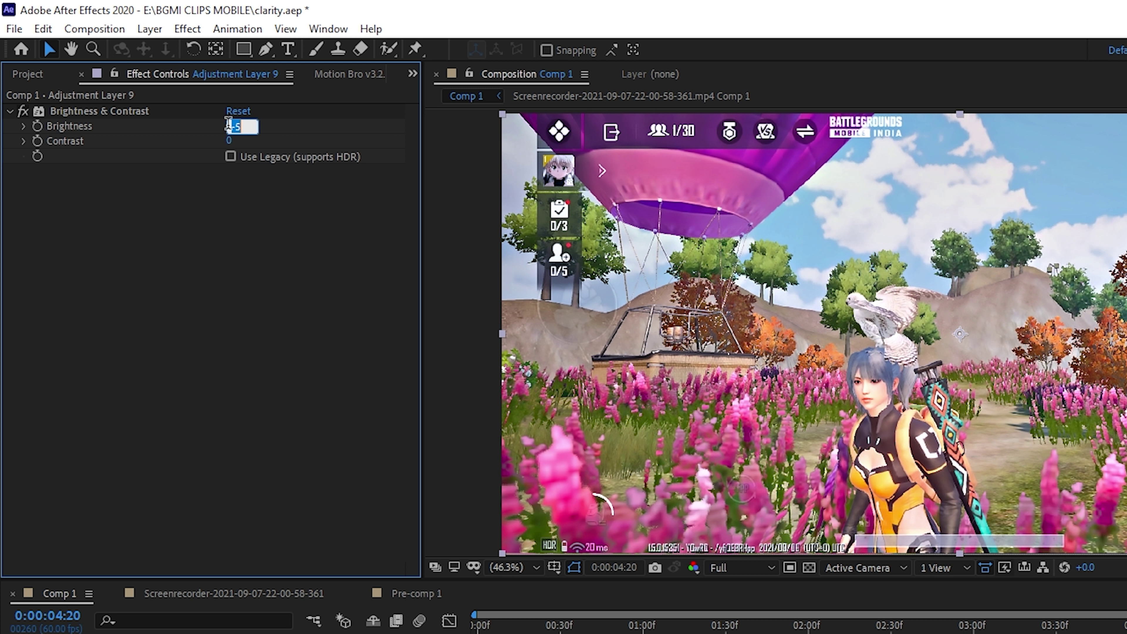
key(Return)
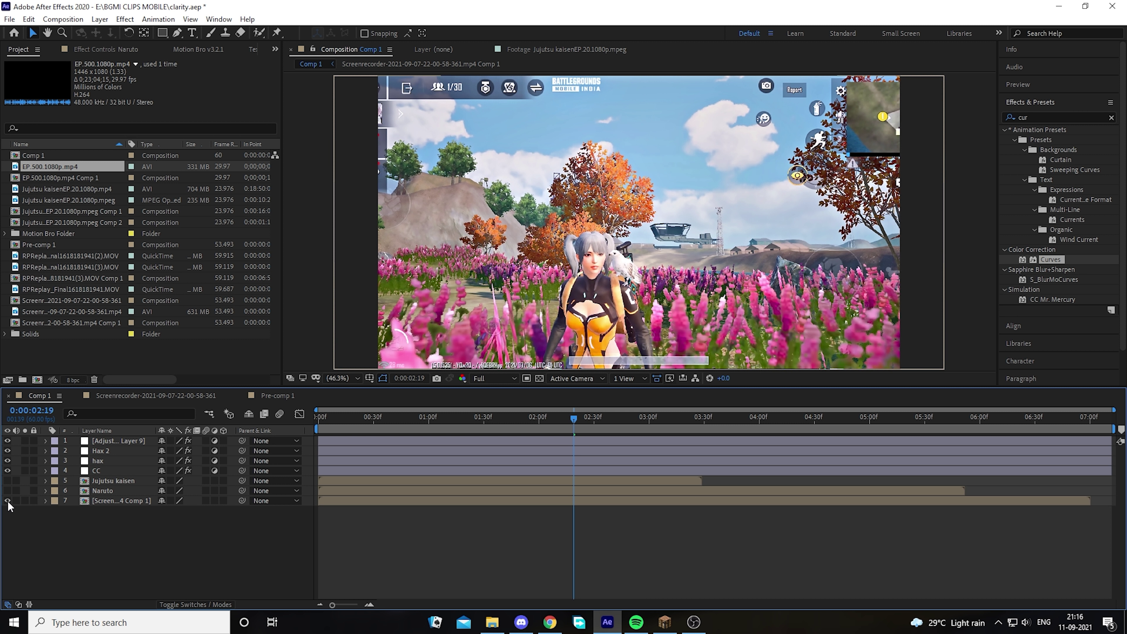
Hide the BGMI gameplay layer and make the Naruto clip visible
click(8, 501)
click(134, 490)
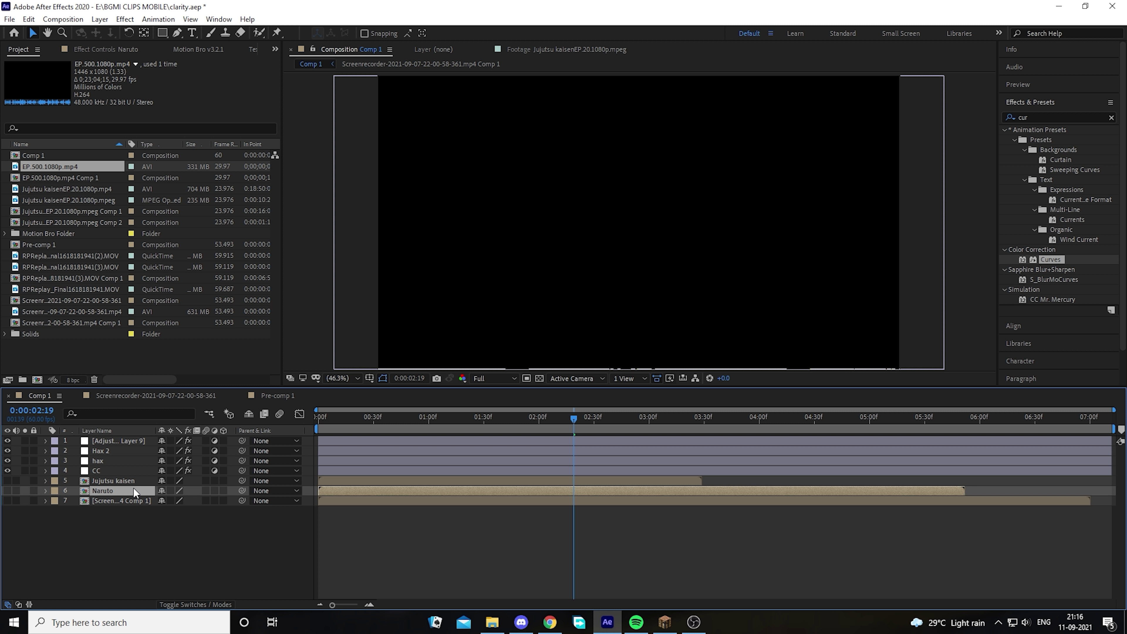
click(6, 490)
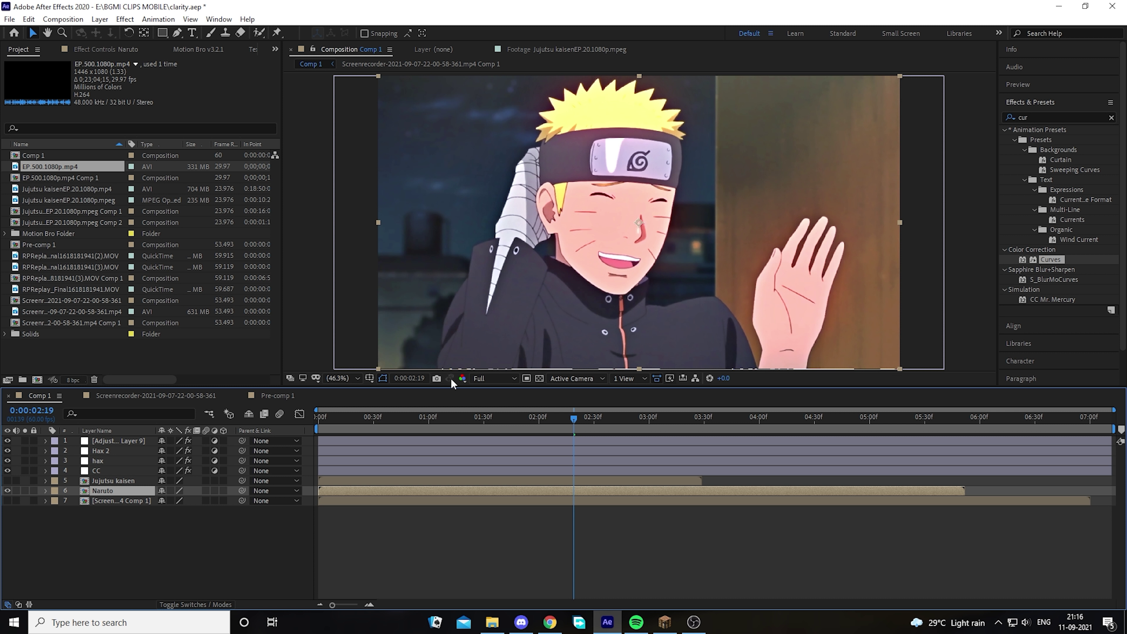
Review the CC, brightness adjustment and Hax 2 effect settings, hiding the brightness layer to compare
click(103, 469)
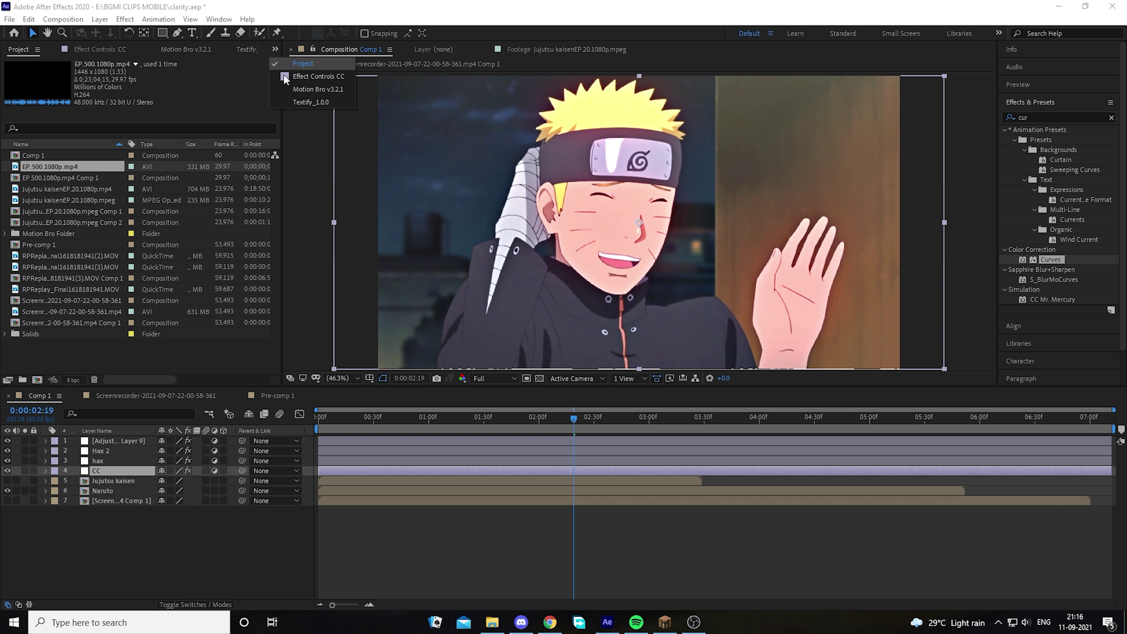
key(F3)
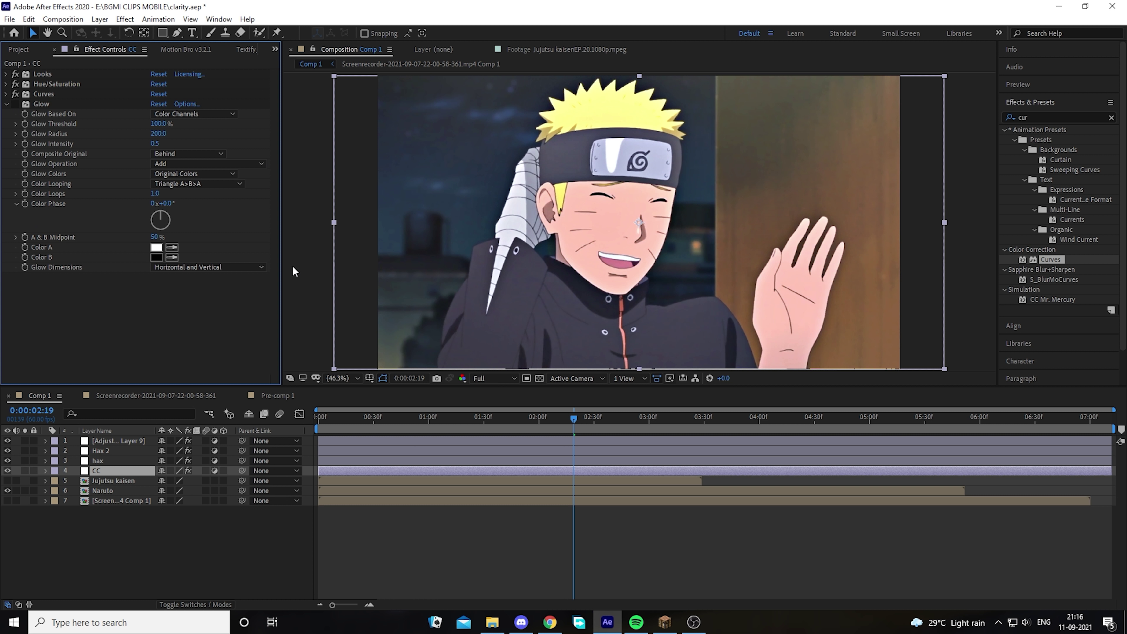
key(KP_1)
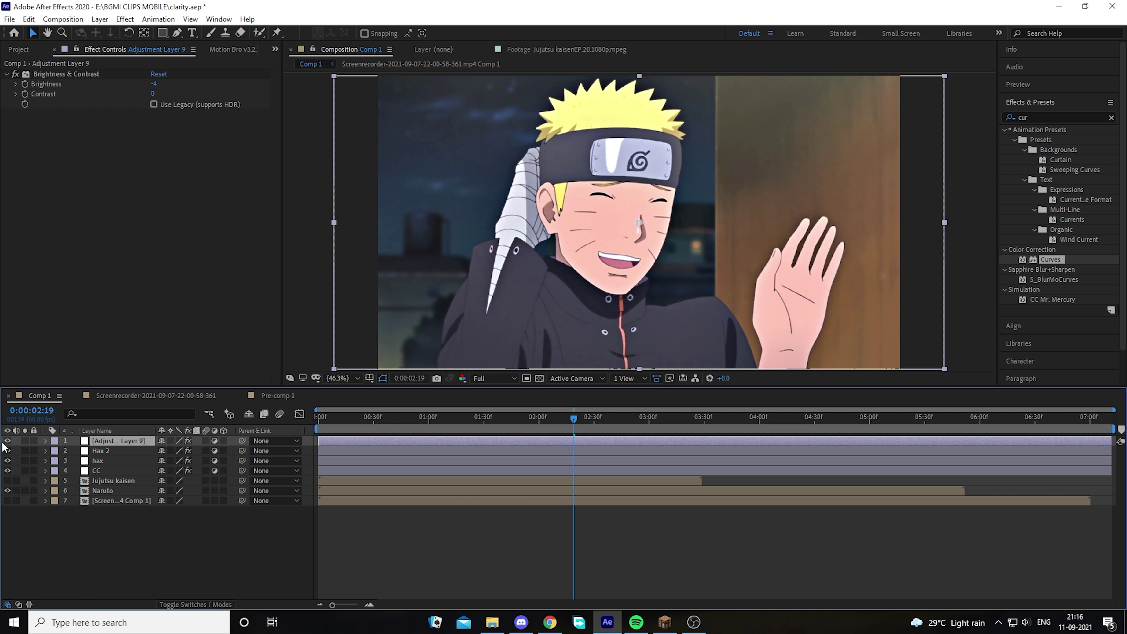
click(8, 441)
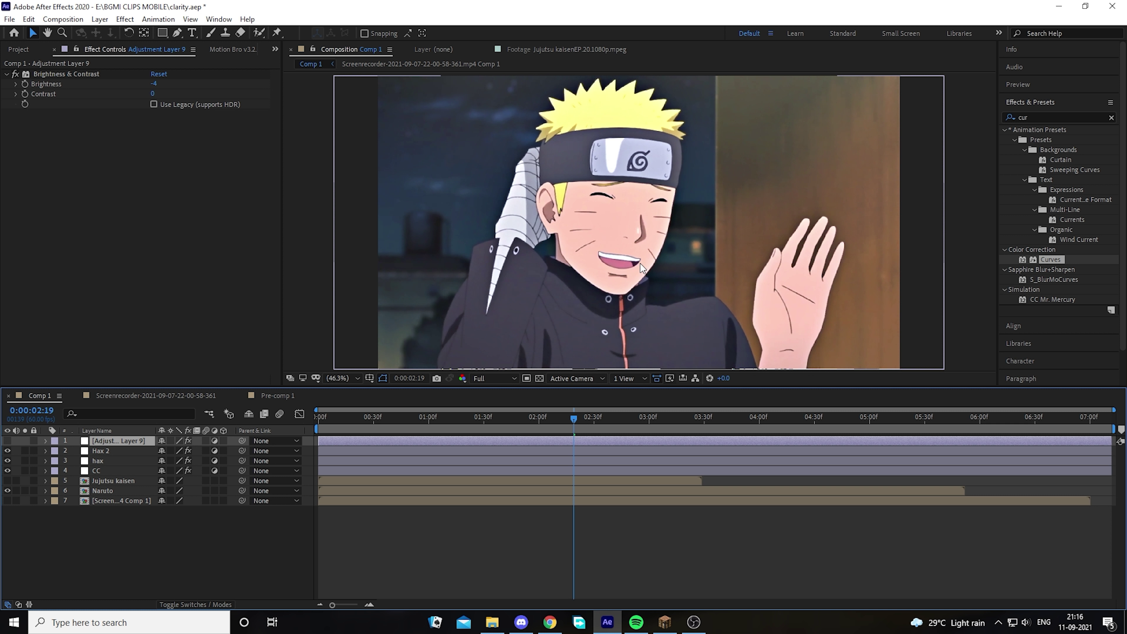
key(KP_2)
click(954, 197)
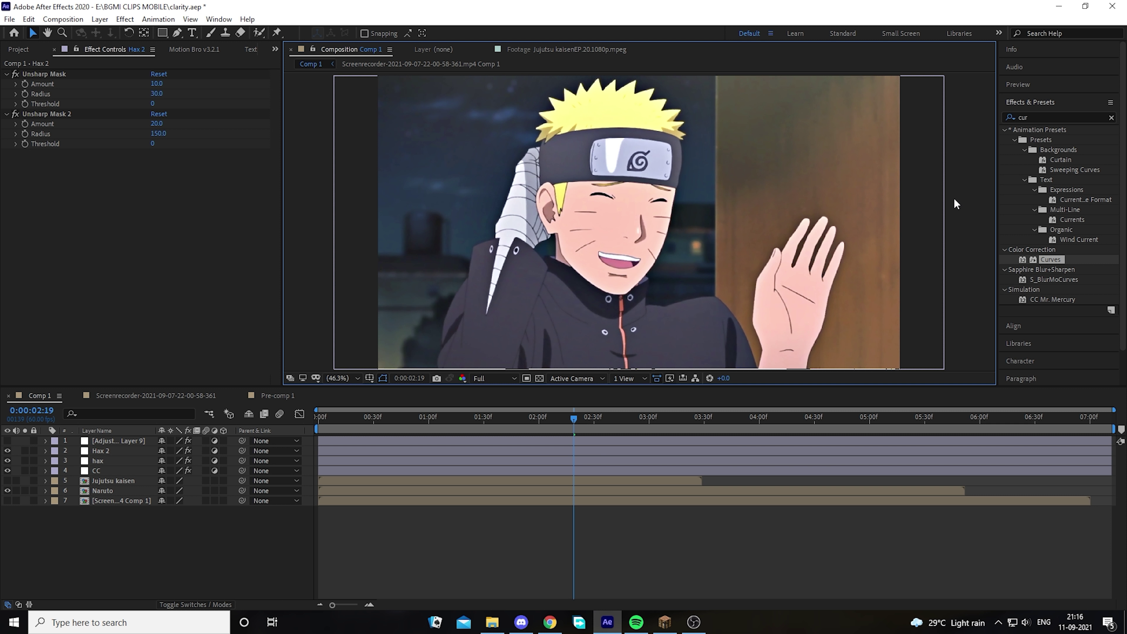
key(grave)
key(grave)
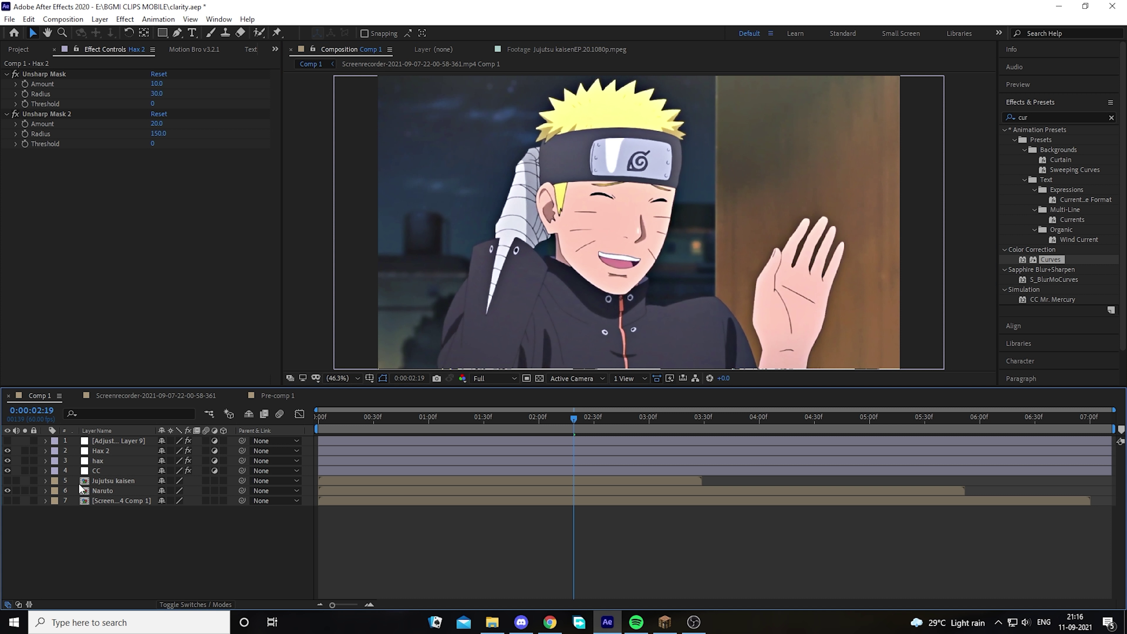
Make the Jujutsu kaisen layer visible and select the Naruto layer
click(102, 471)
click(130, 527)
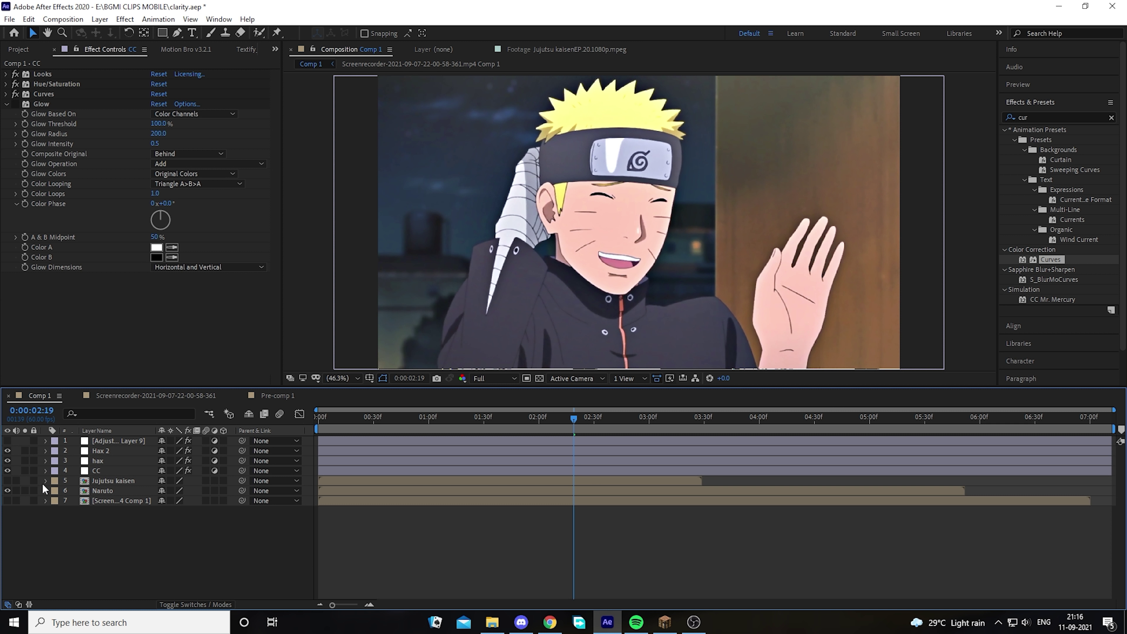
key(KP_6)
Hide Naruto and inspect the Jujutsu Kaisen clip in the enlarged, zoomed preview
click(7, 481)
click(7, 490)
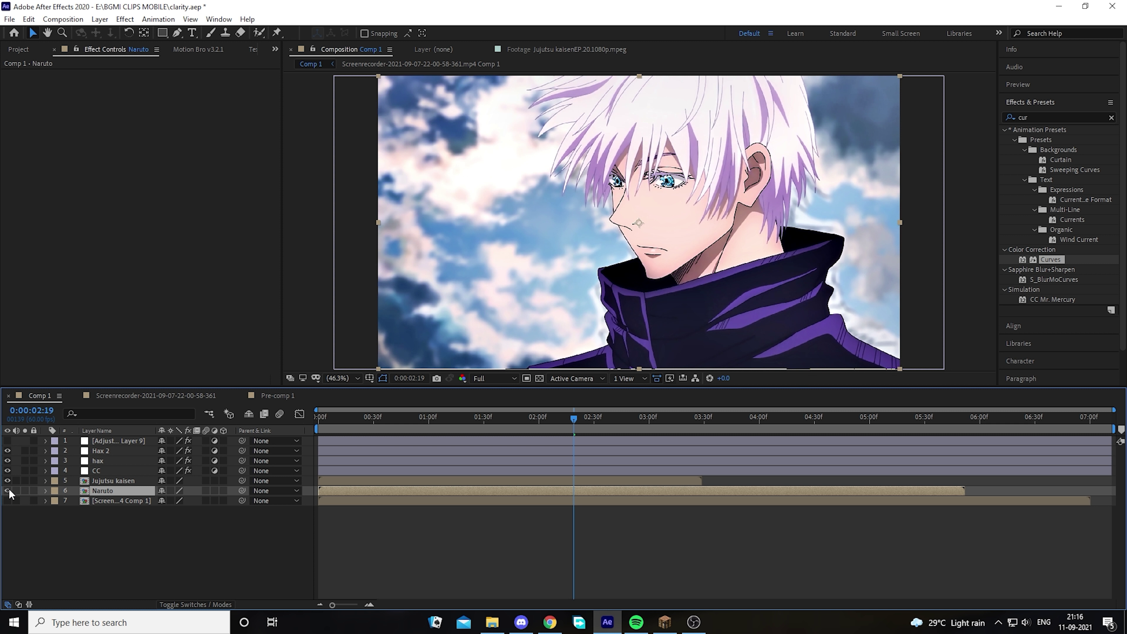
key(grave)
scroll(918, 187, up, 1)
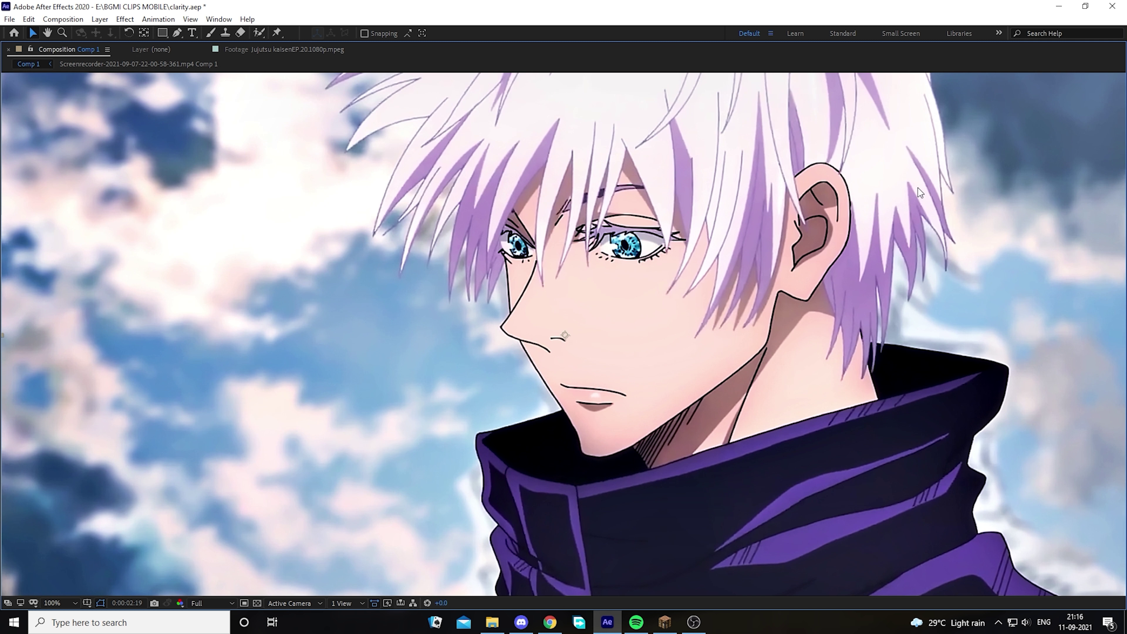
scroll(918, 187, up, 1)
scroll(919, 189, up, 1)
scroll(919, 188, down, 1)
key(grave)
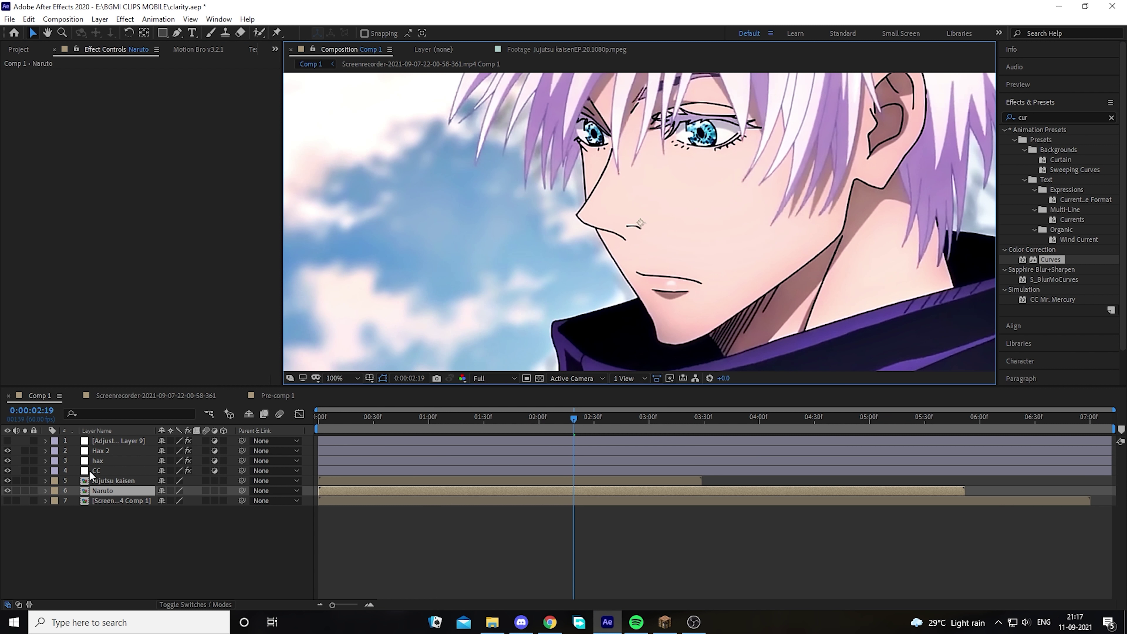
Turn off Hax 2, hax and CC, inspect the ungraded footage, and reset zoom to 100%
click(138, 471)
drag(7, 471, 8, 451)
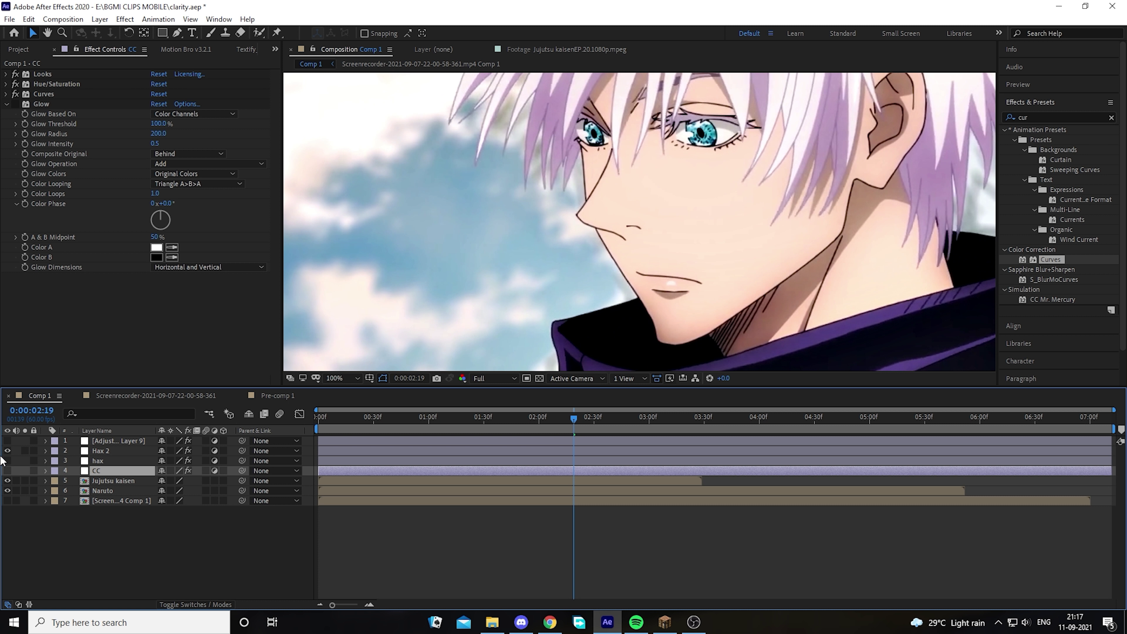
key(grave)
scroll(620, 261, up, 1)
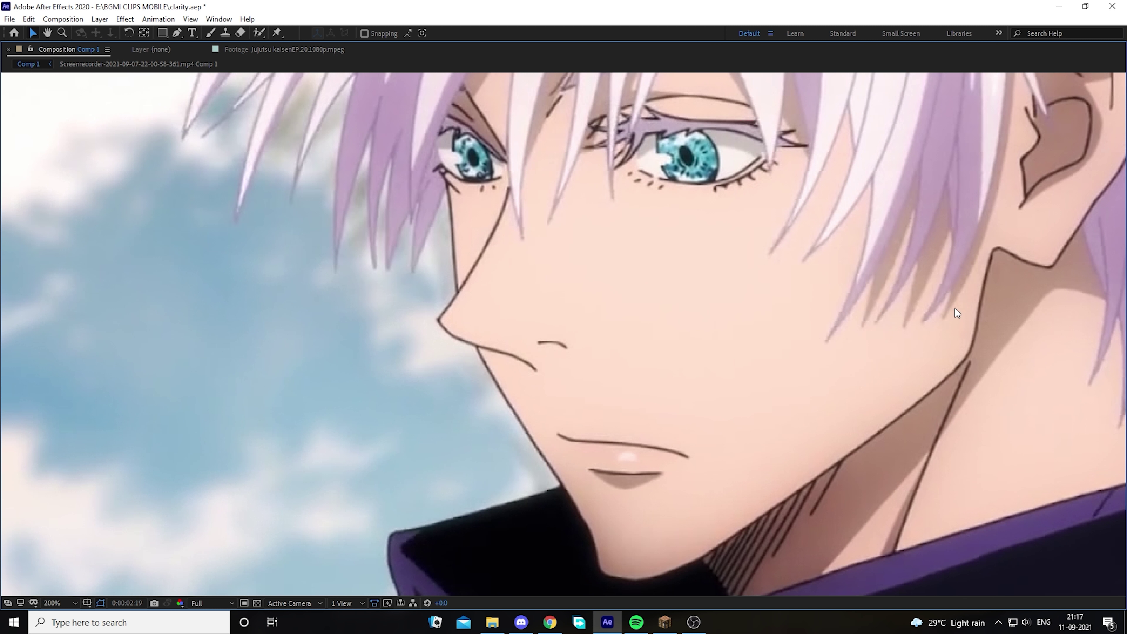
key(grave)
key(comma)
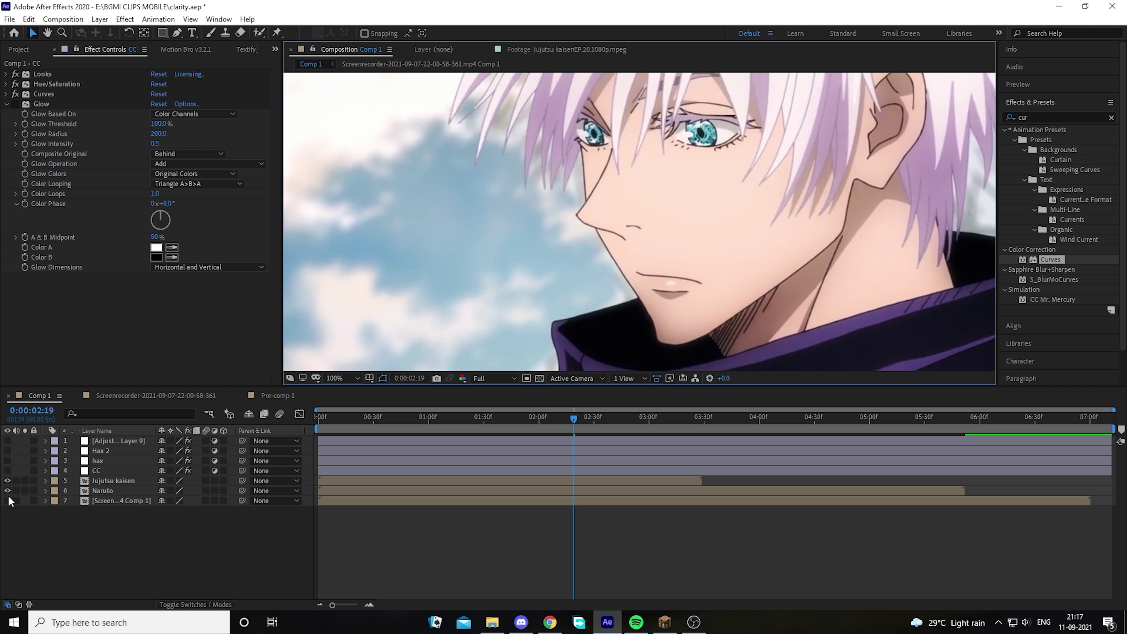
Hide the Jujutsu kaisen layer and inspect the Naruto clip in the enlarged preview
click(7, 480)
key(grave)
scroll(662, 246, up, 1)
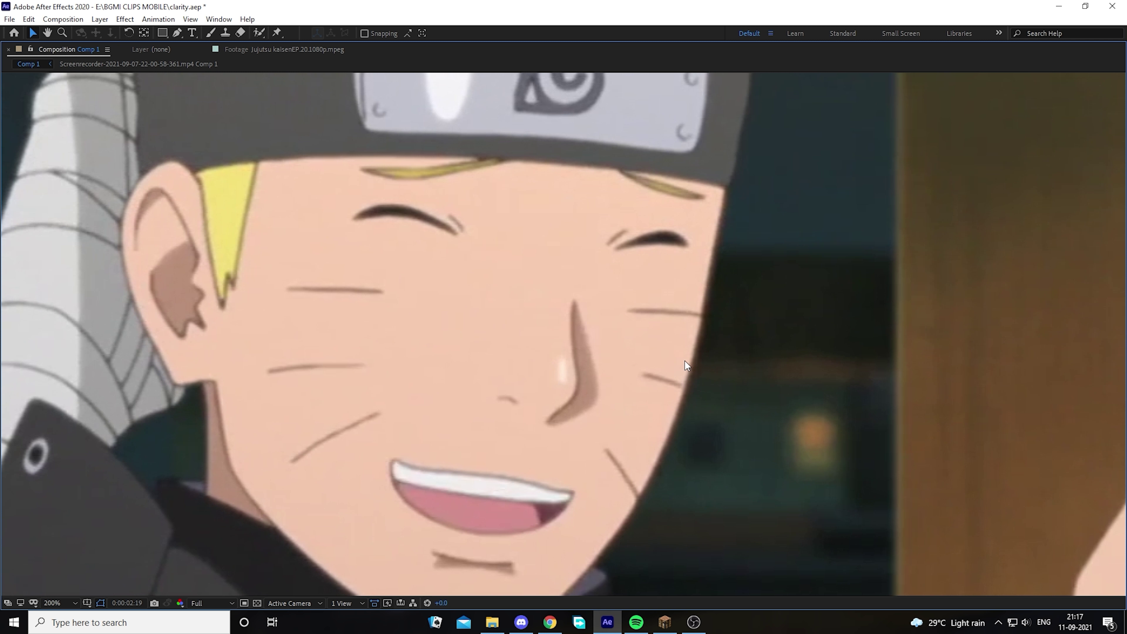
key(grave)
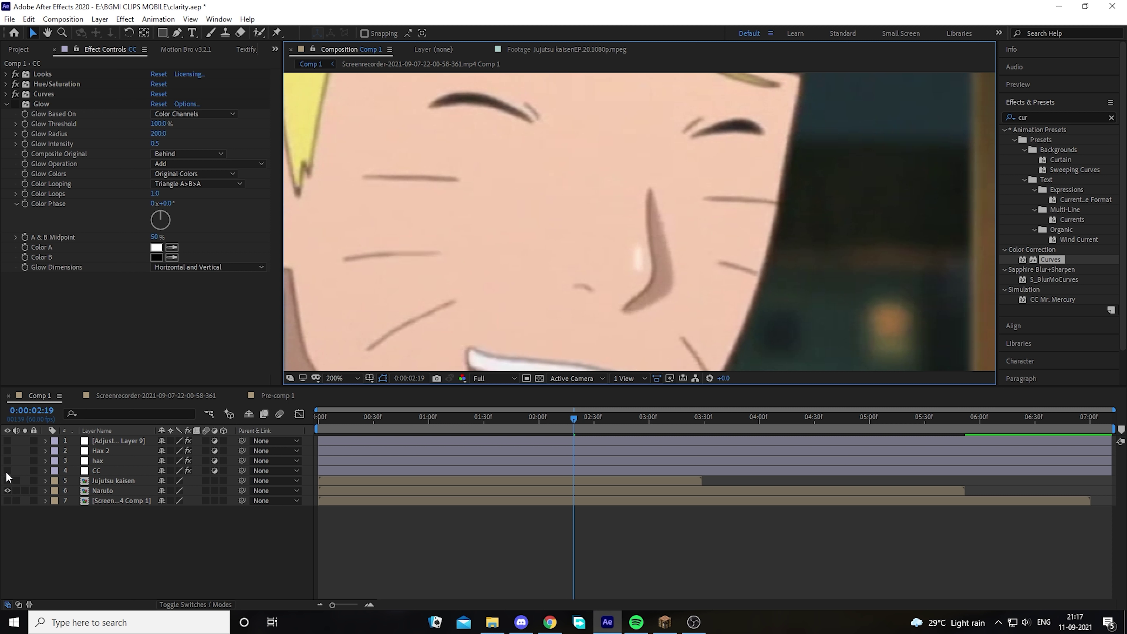
Toggle a clarity layer and set the preview magnification to Fit up to 100%
click(7, 471)
key(grave)
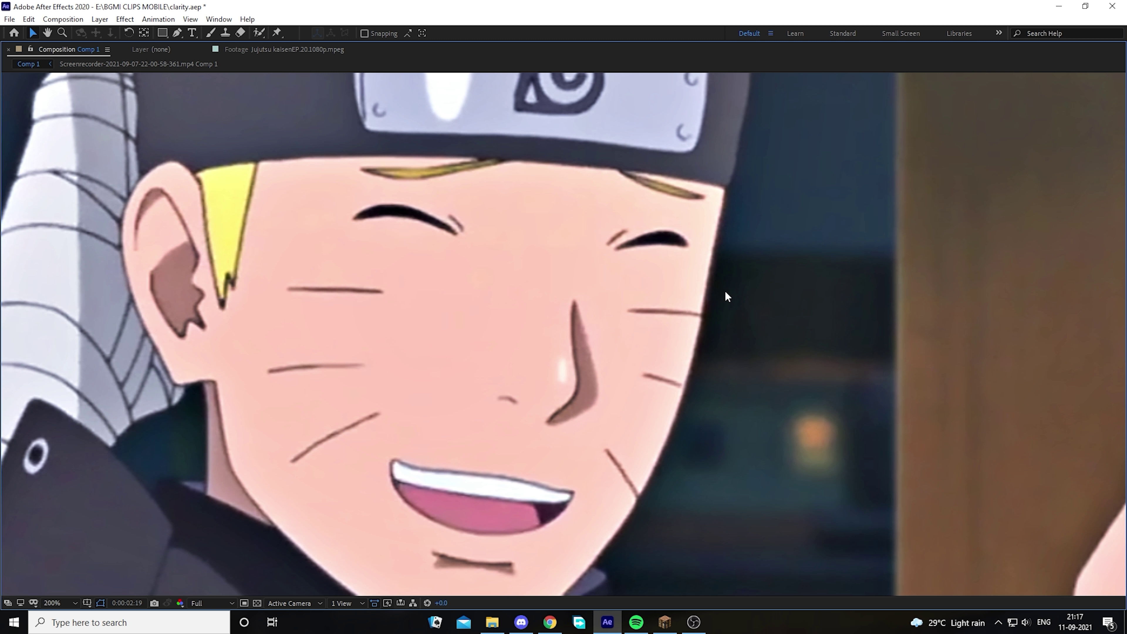
scroll(727, 296, down, 1)
scroll(633, 449, up, 1)
scroll(771, 368, down, 3)
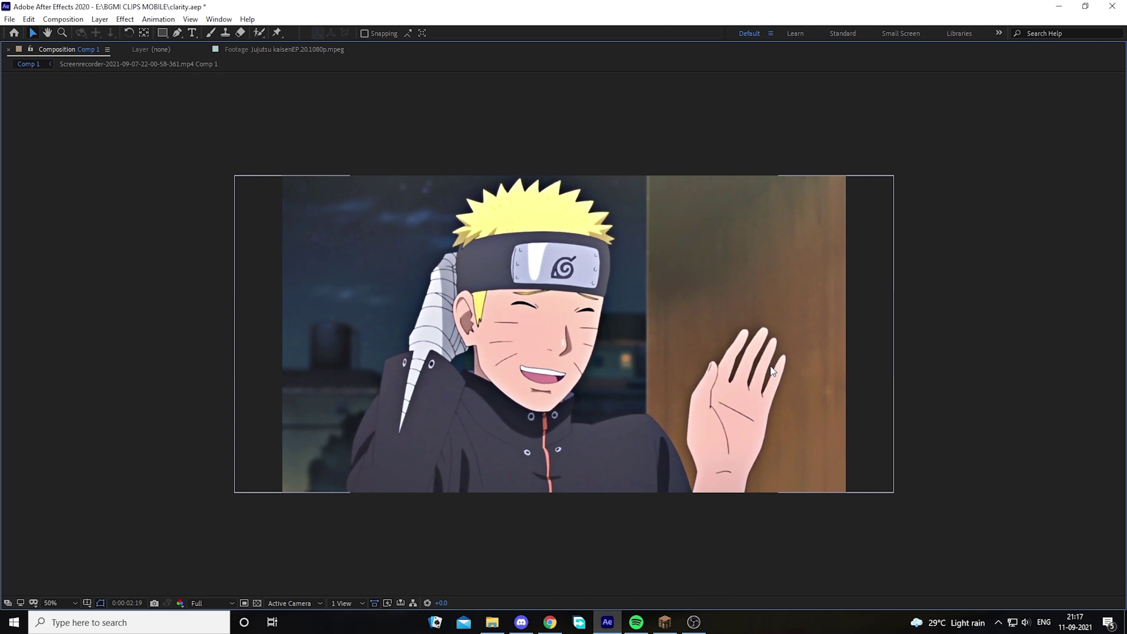
click(60, 603)
click(83, 399)
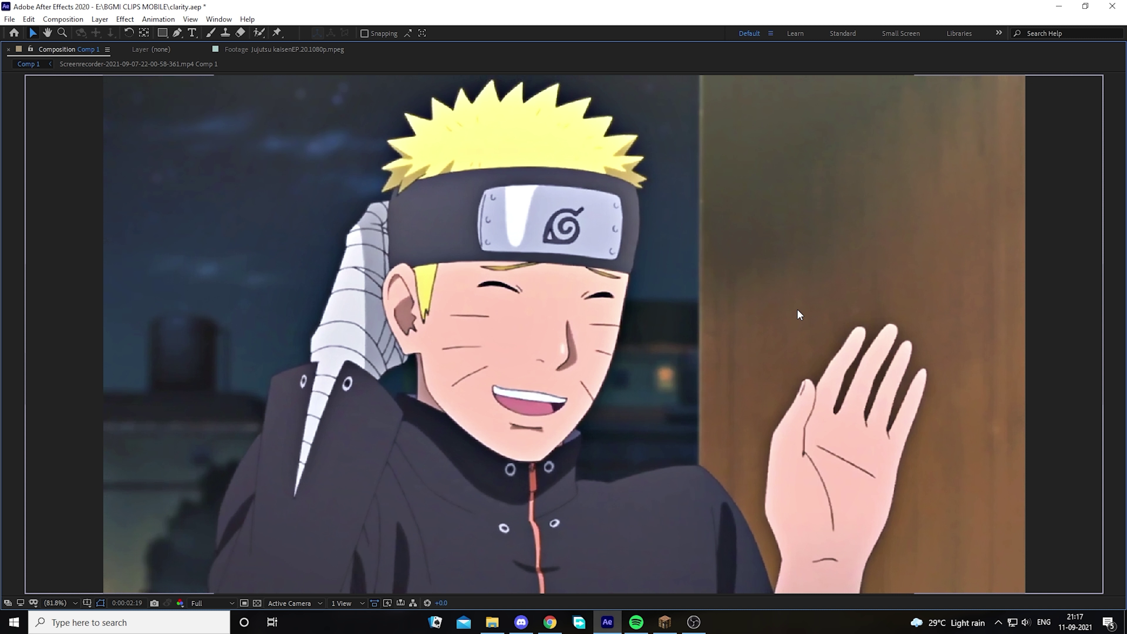
key(grave)
Switch the Hax 2, hax and CC layers back on over the Naruto clip
scroll(805, 269, down, 2)
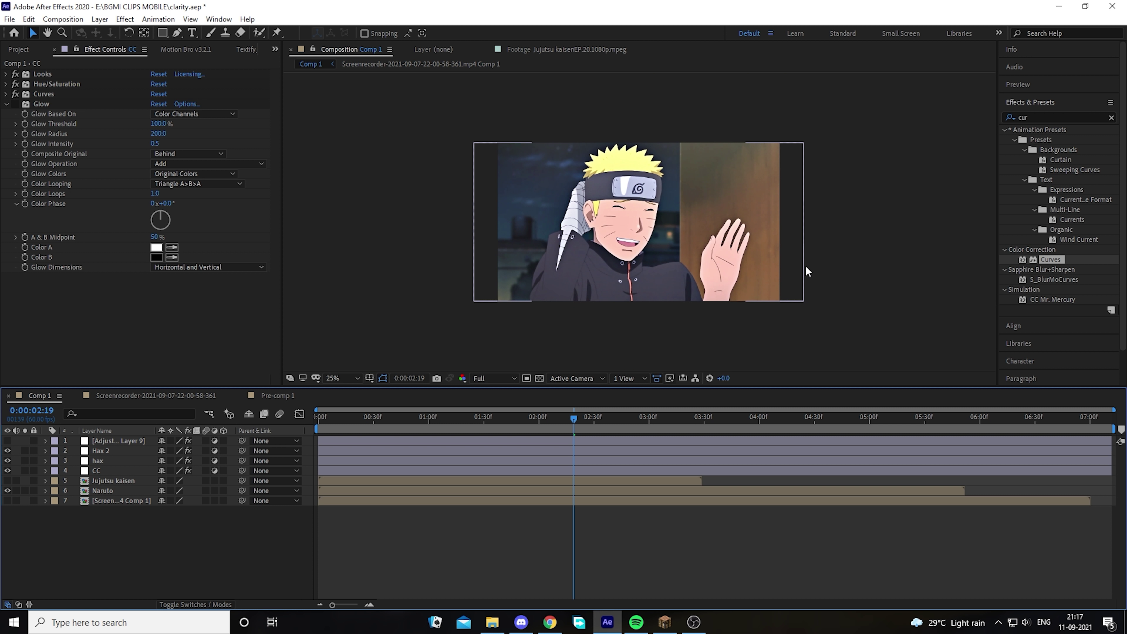
scroll(805, 269, down, 2)
scroll(684, 317, up, 2)
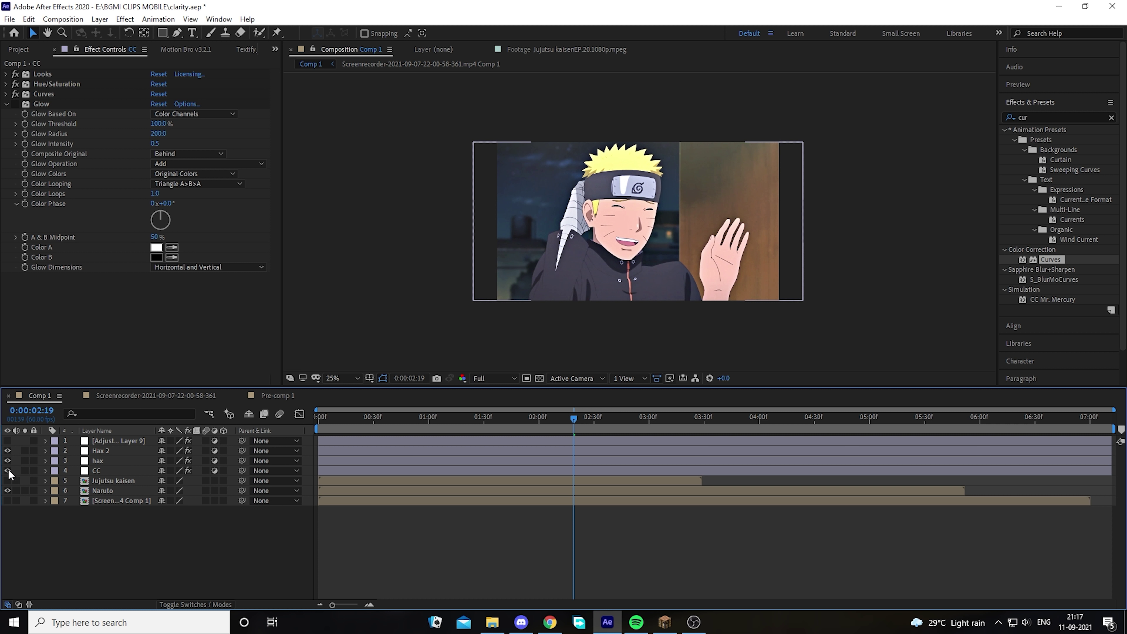
drag(7, 470, 8, 451)
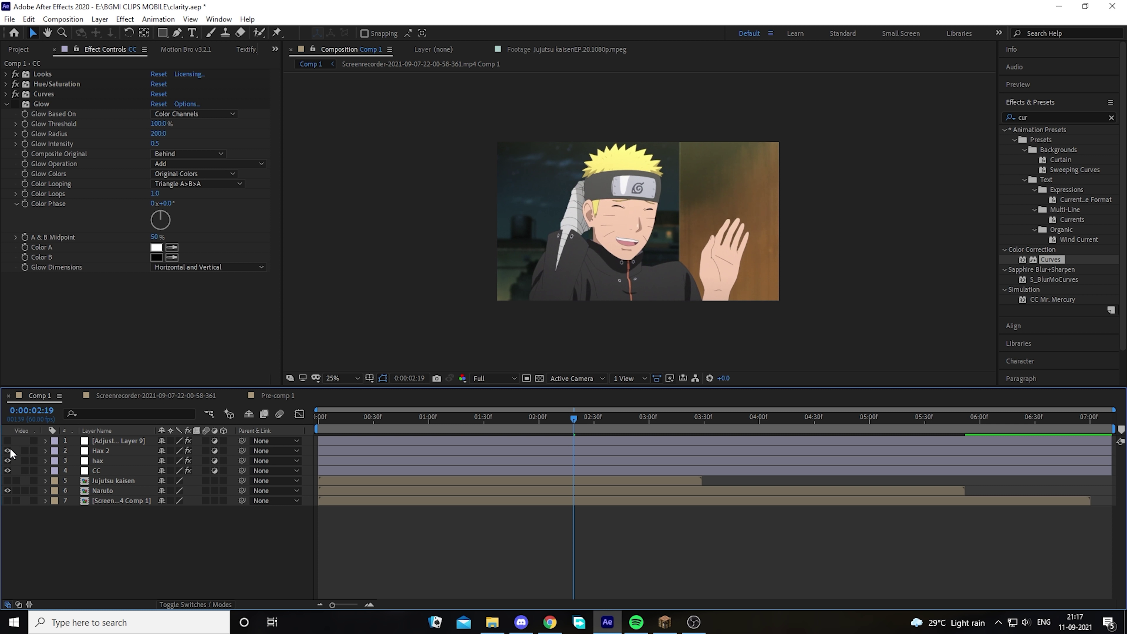
Re-enable the CC layer's Curves, Hue/Saturation and Looks effects
click(15, 95)
click(15, 93)
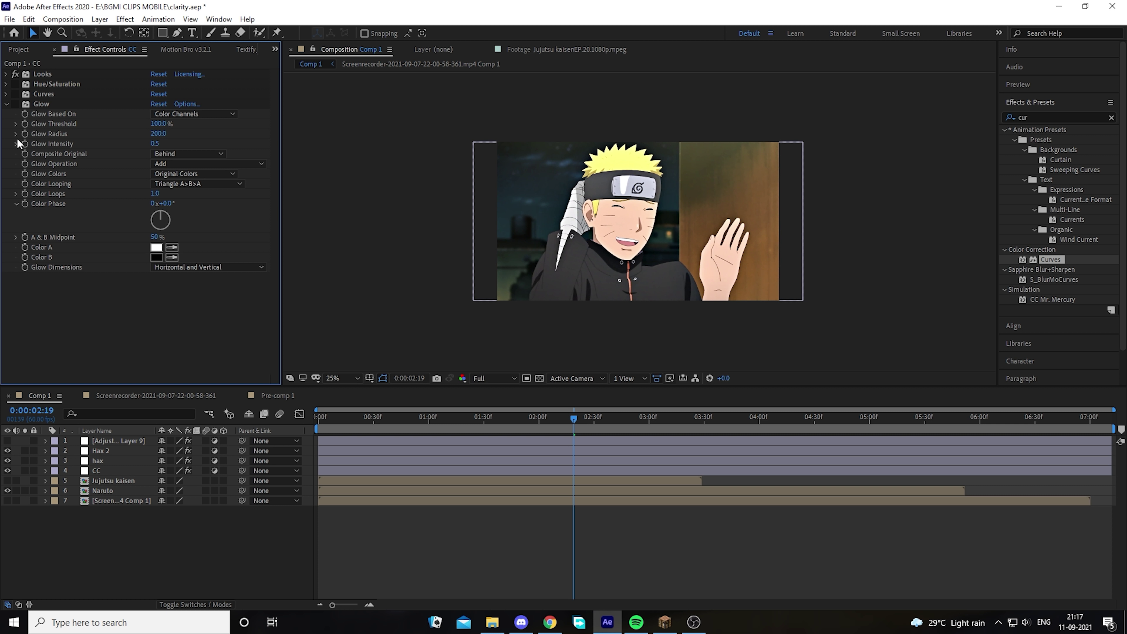
click(15, 94)
click(15, 84)
click(15, 74)
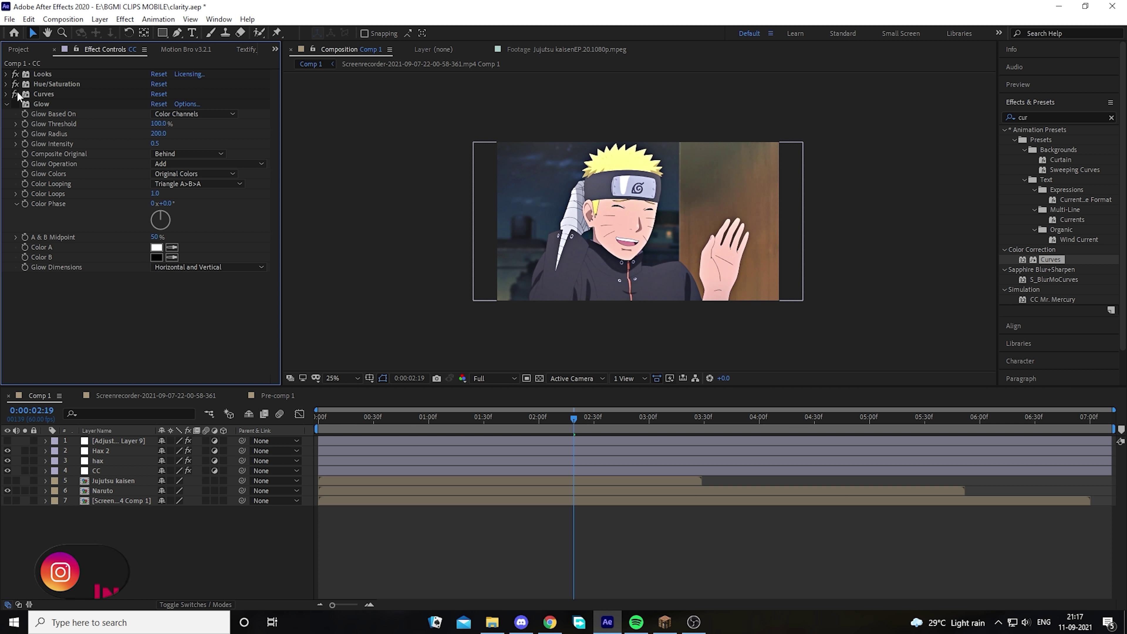
Set the viewer magnification to Fit and zoom in on the graded Naruto clip
click(343, 378)
click(347, 391)
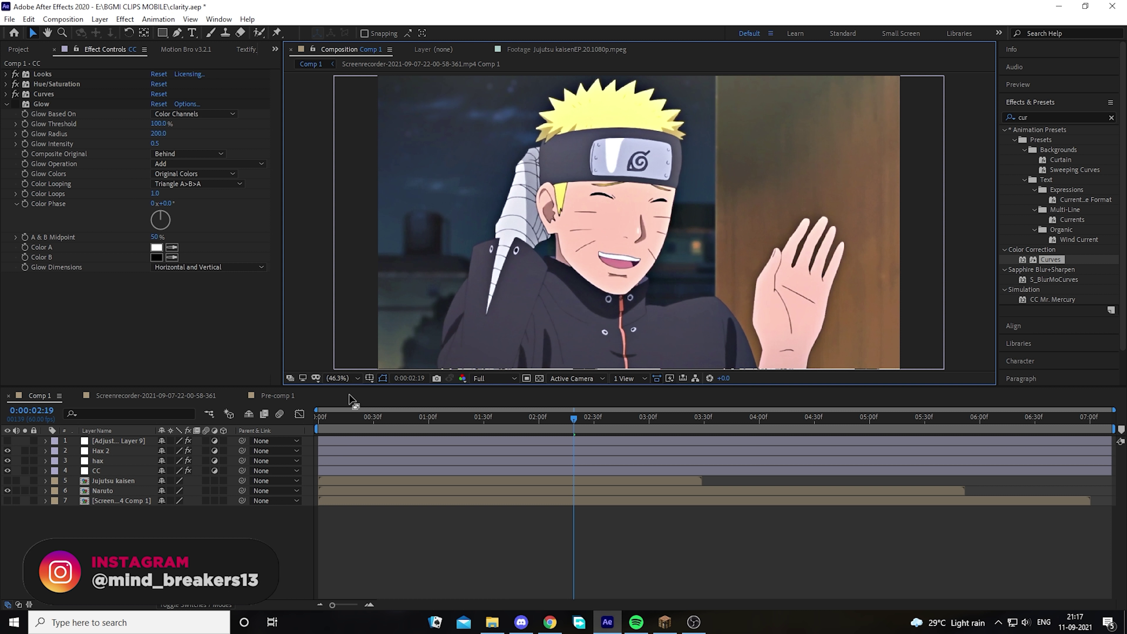
scroll(644, 257, up, 1)
scroll(644, 256, up, 2)
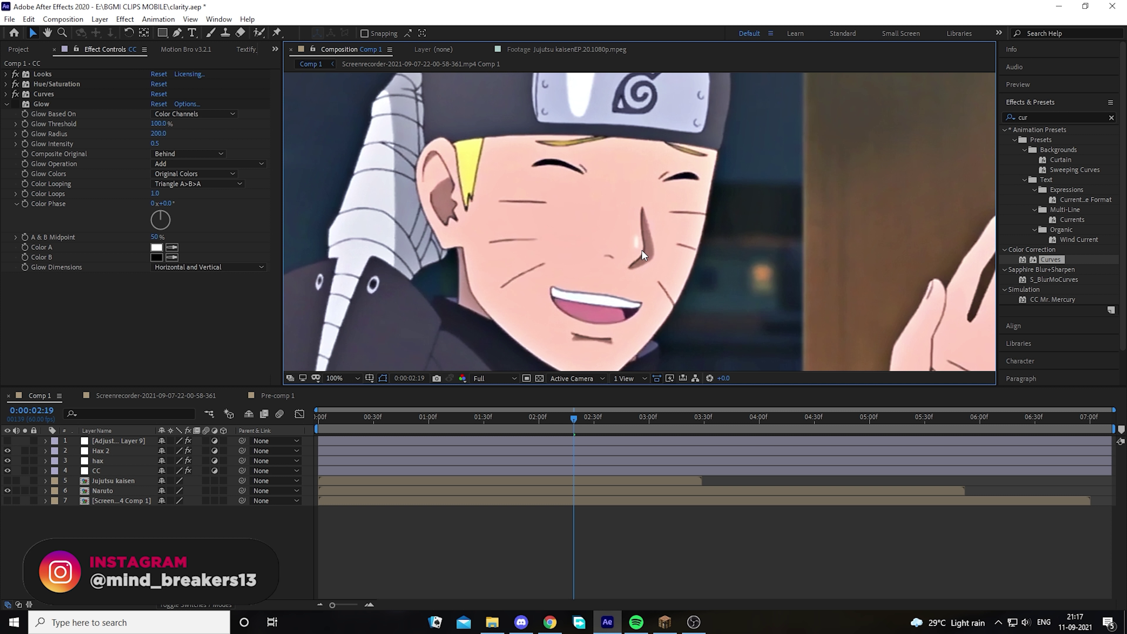